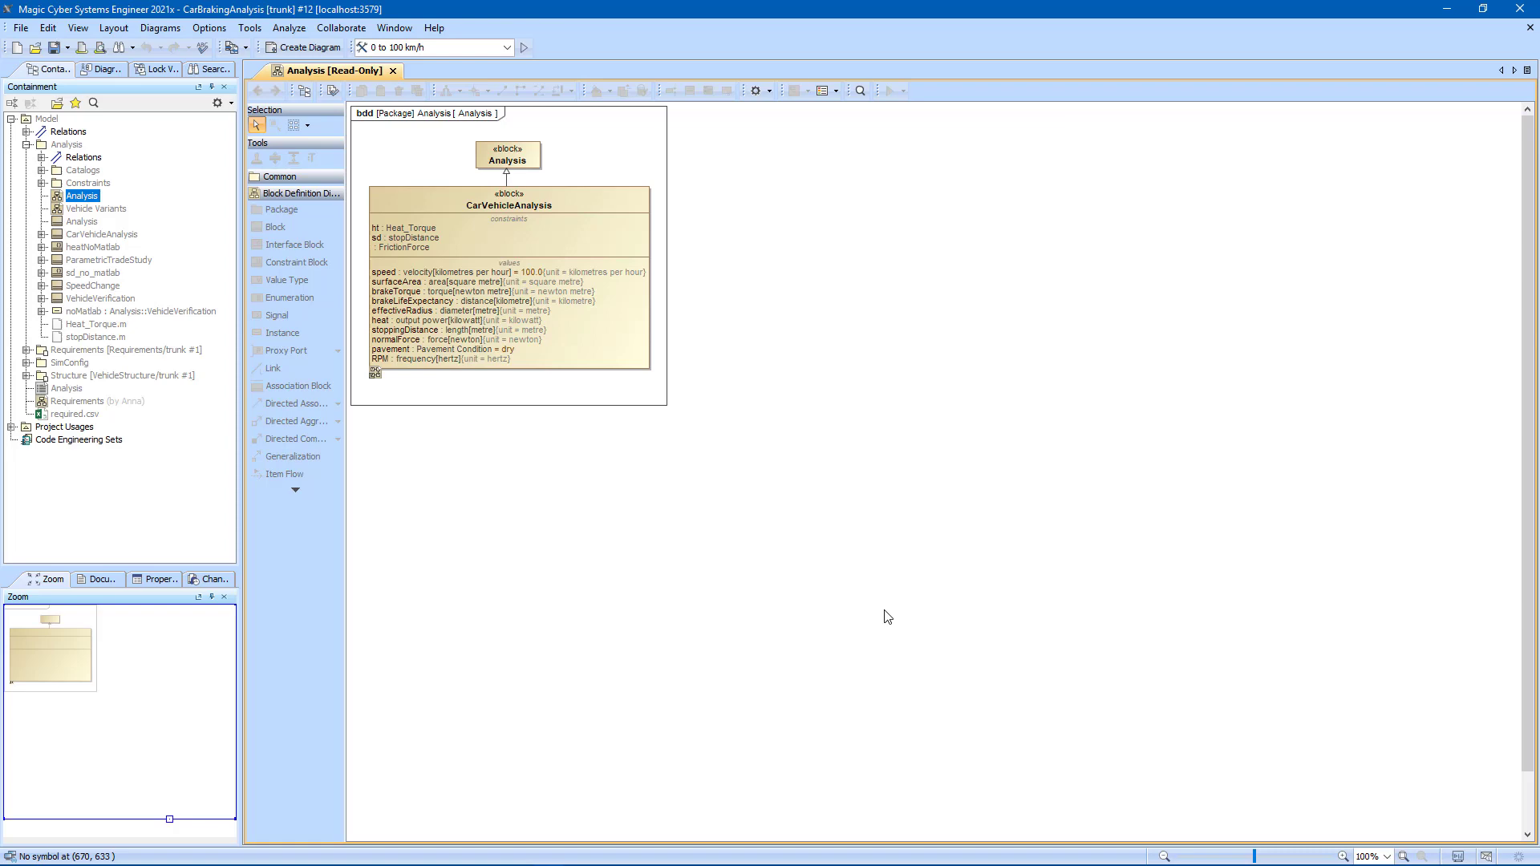
Enable Lock-Free Editing under General > Collaboration in project options and commit the switch to the server
click(211, 32)
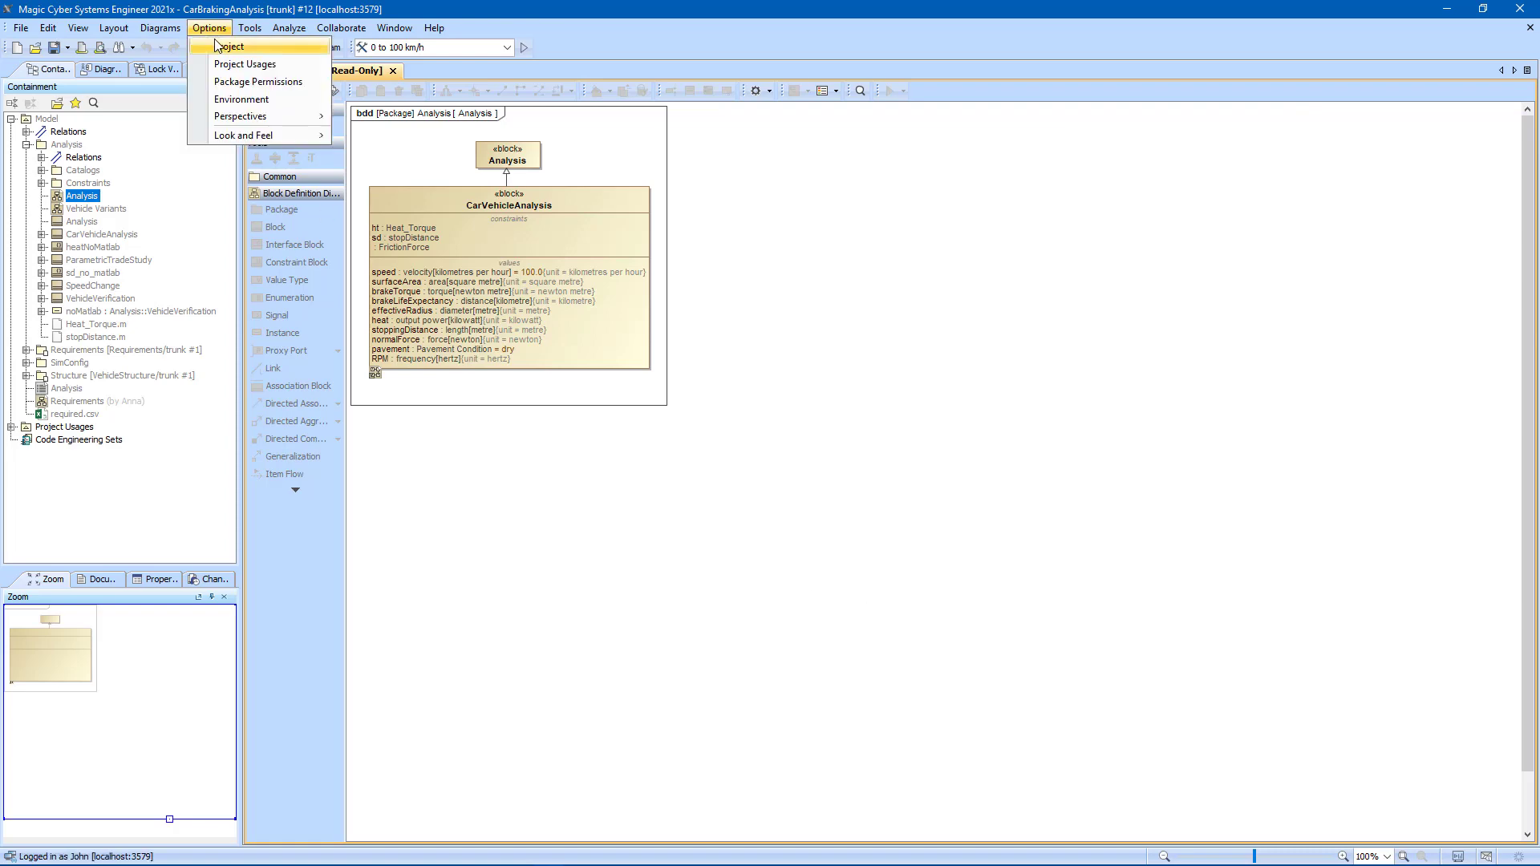
click(221, 45)
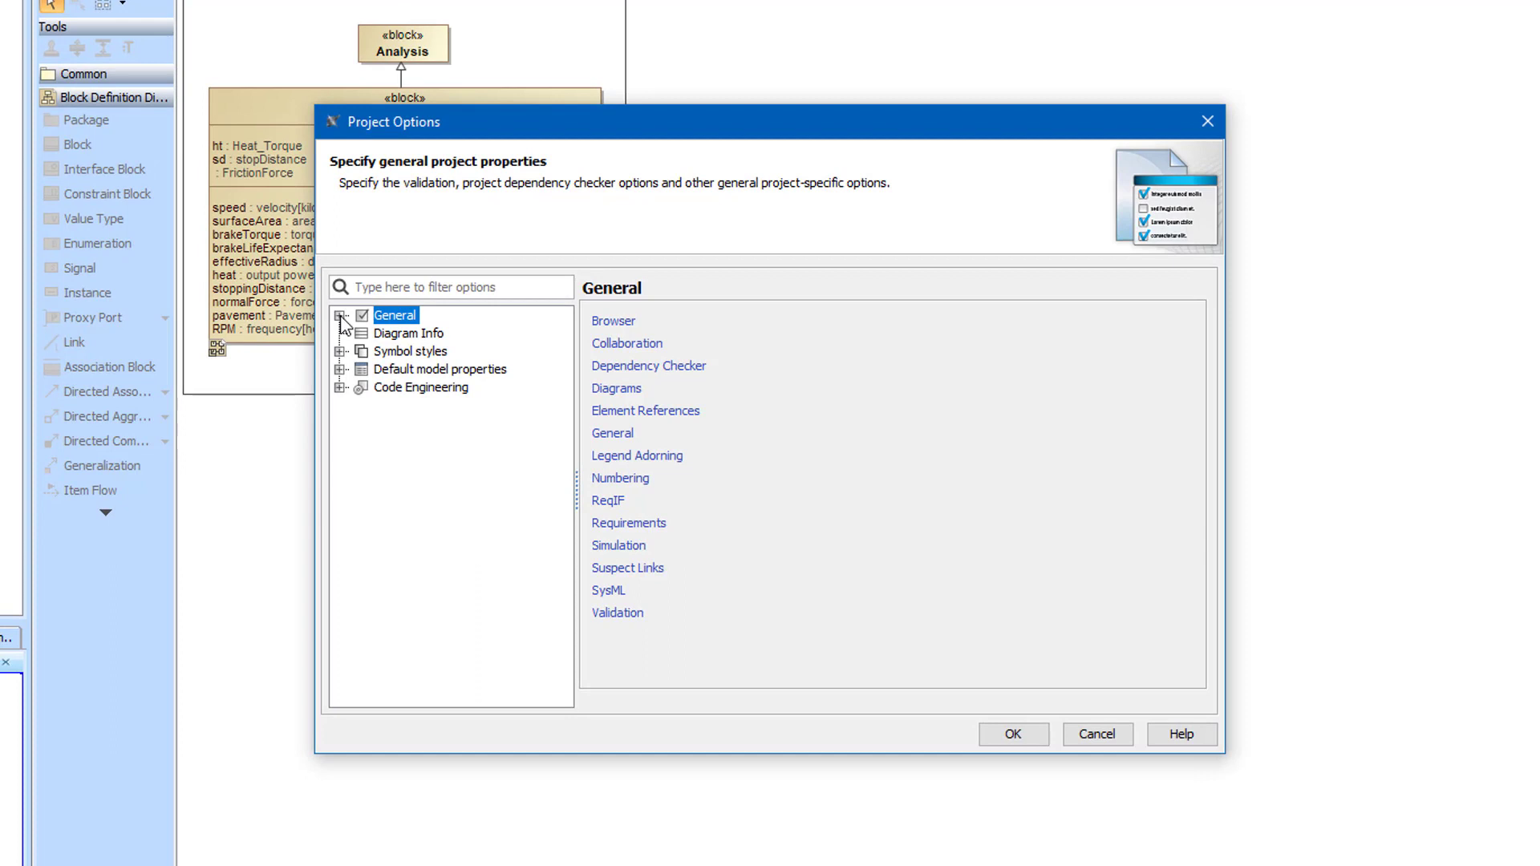
click(340, 316)
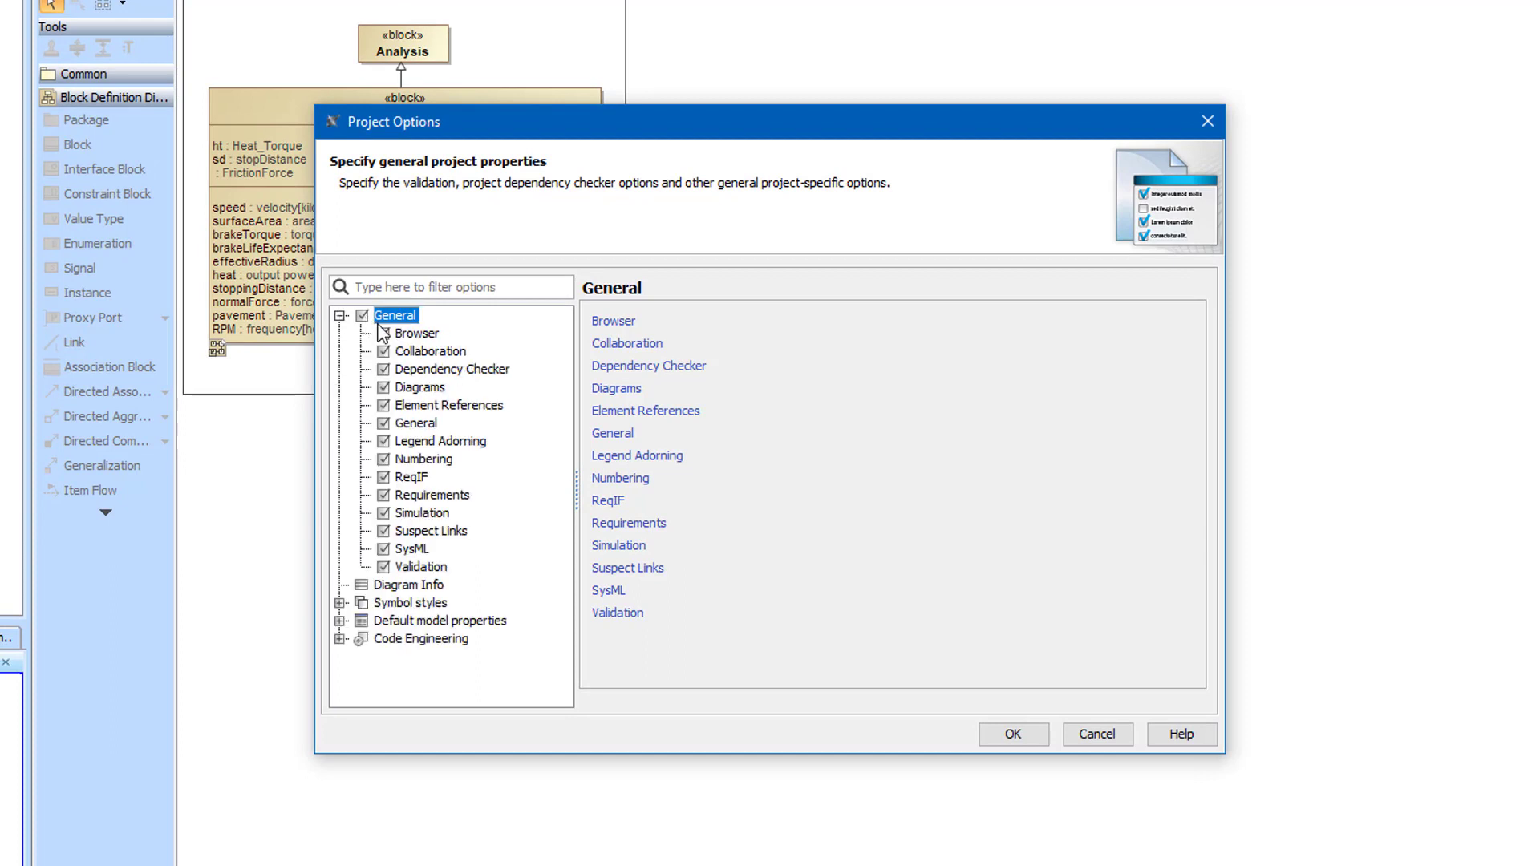
click(401, 356)
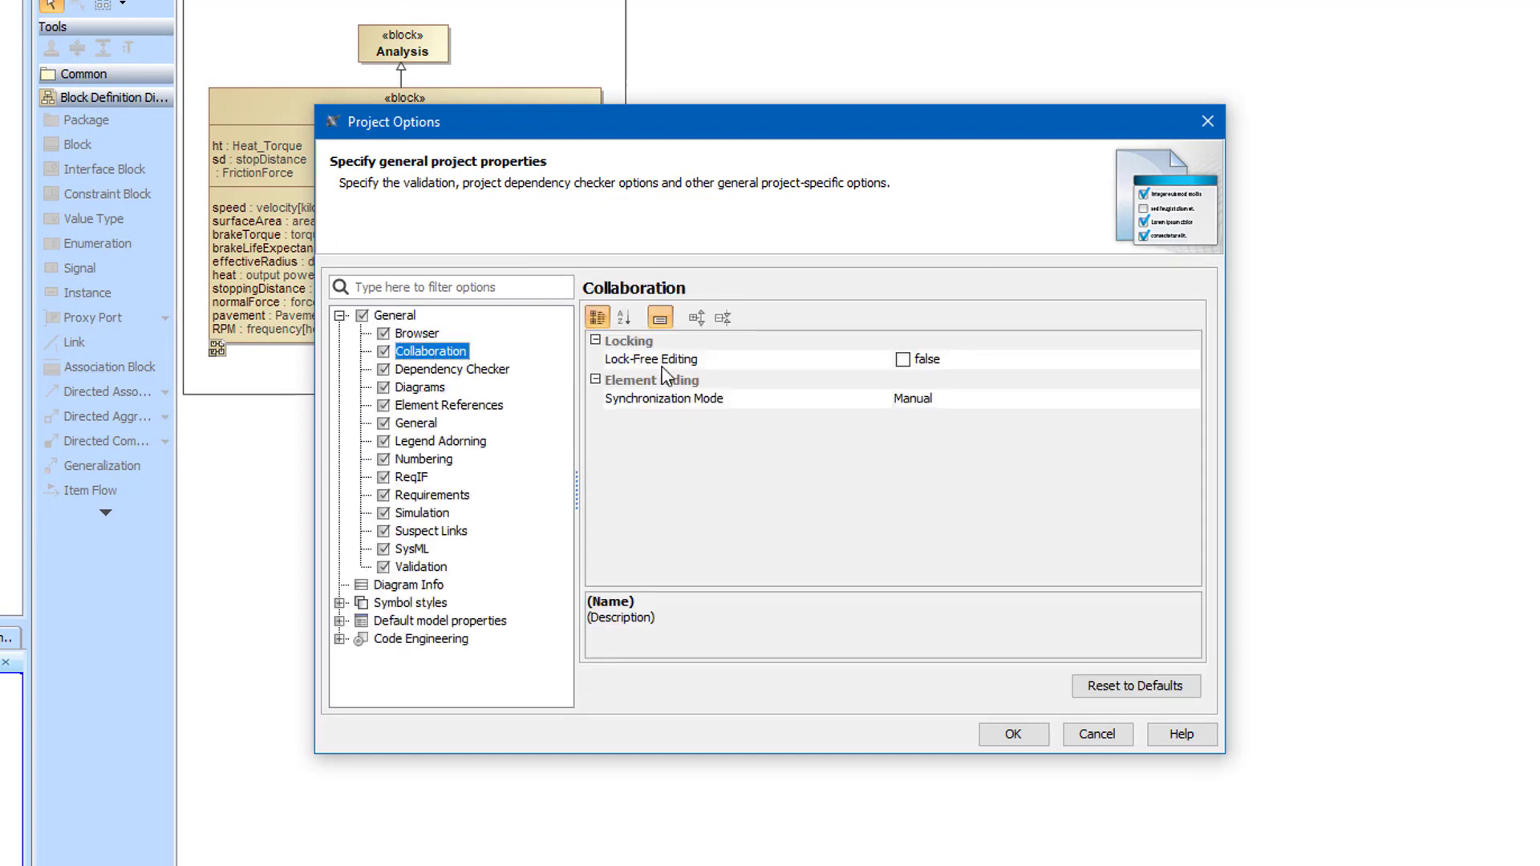
click(902, 360)
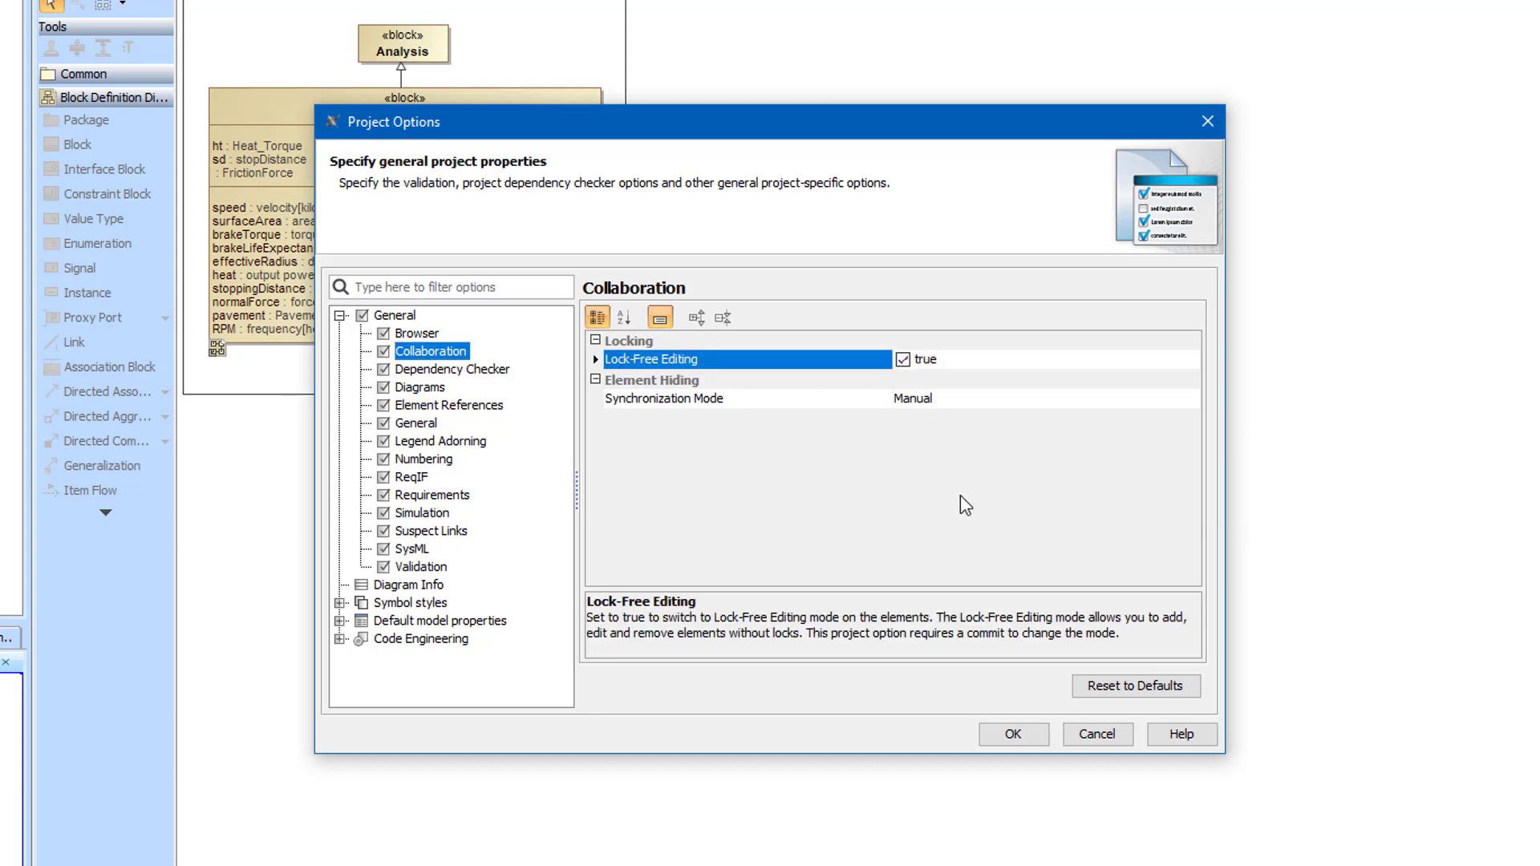
click(1019, 733)
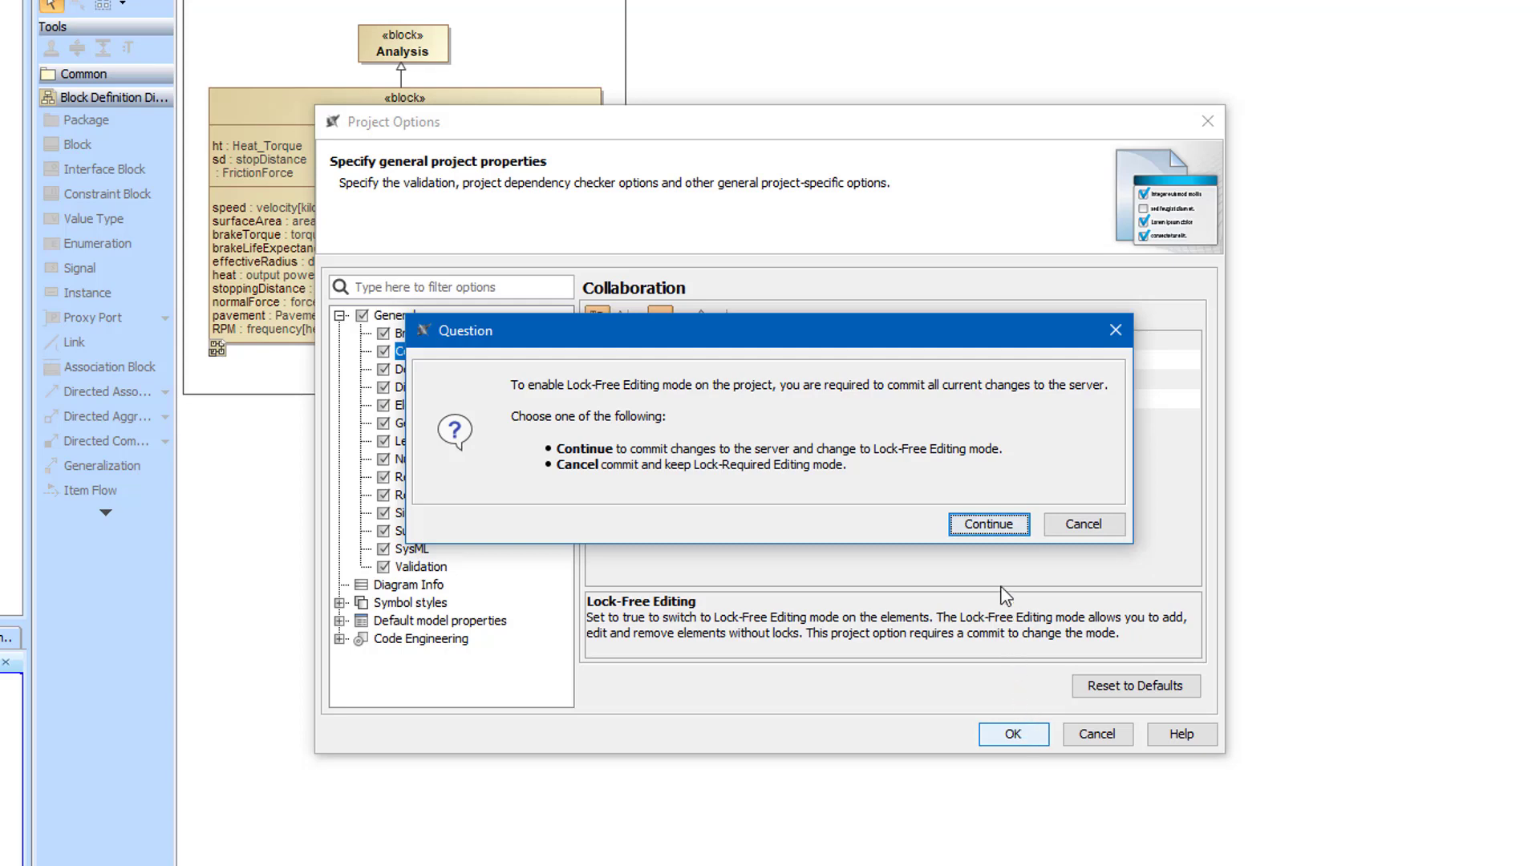
click(986, 526)
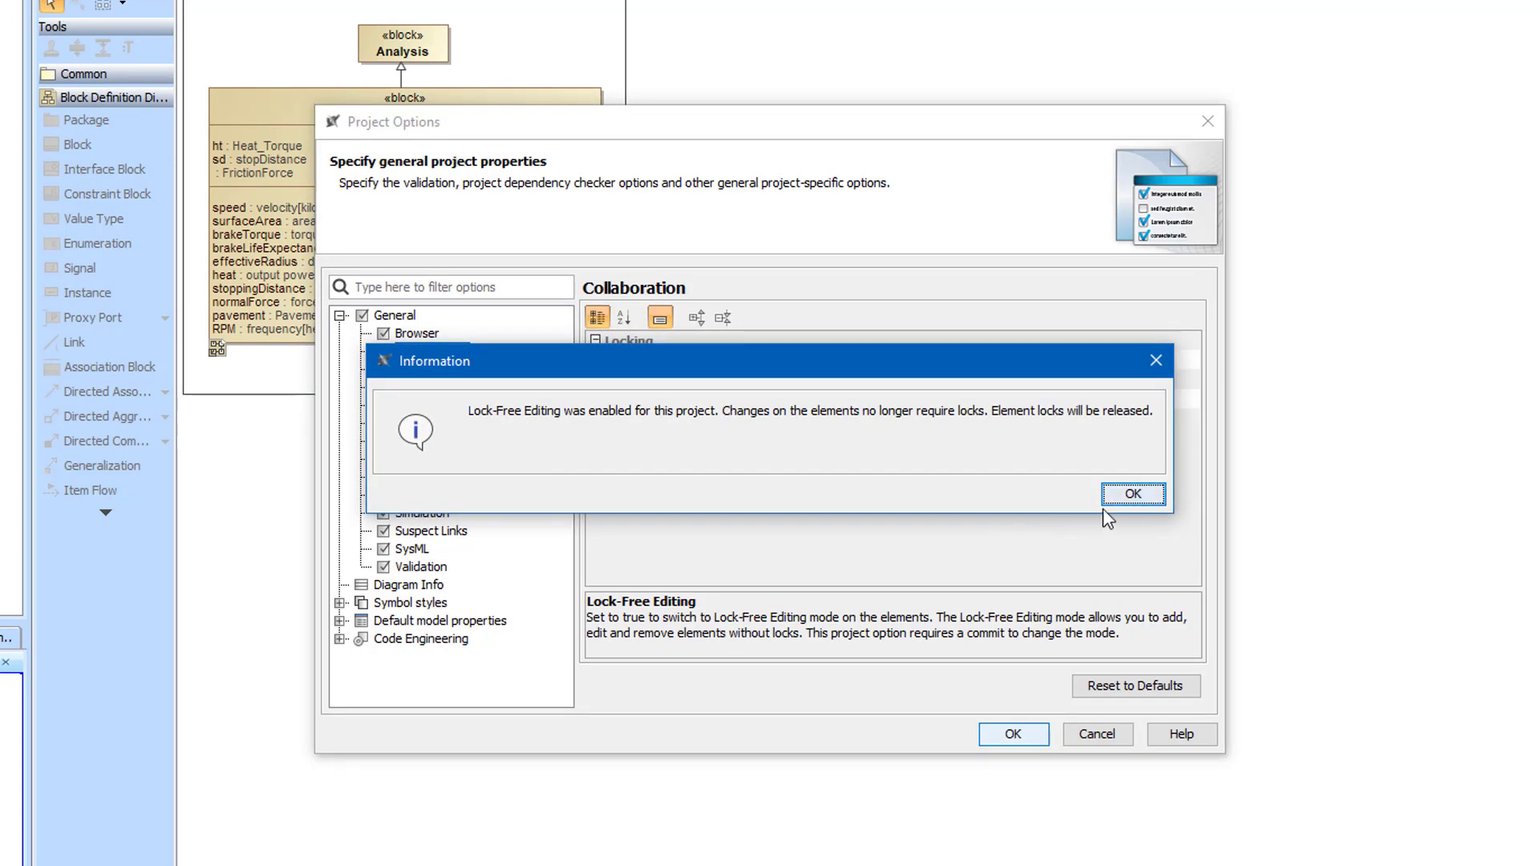
click(1128, 498)
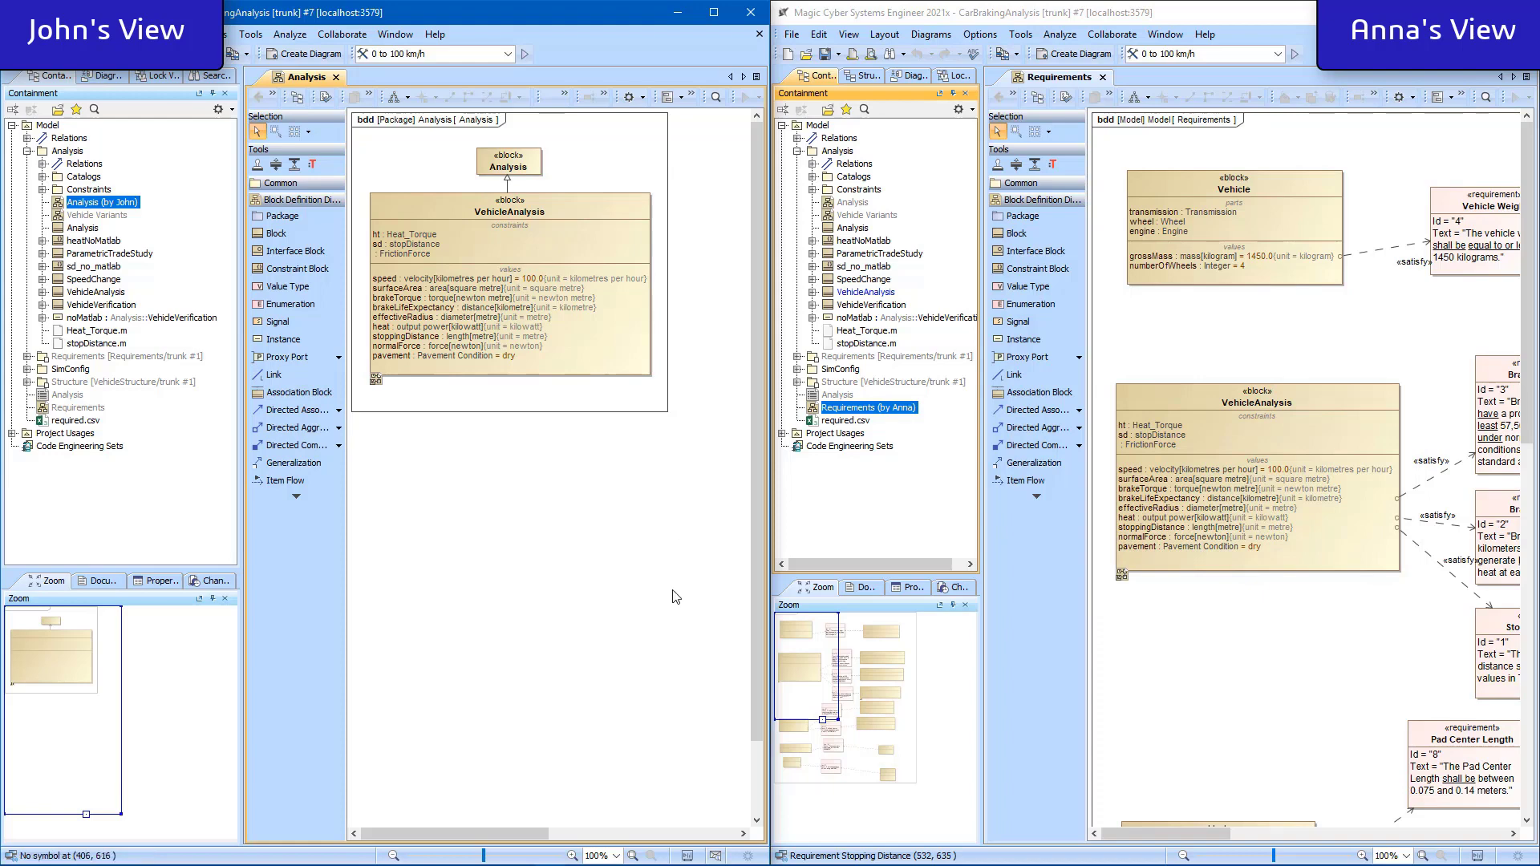
Add an RPM value property to VehicleAnalysis and enter the commit comment 'RPM property added'
click(631, 233)
click(653, 199)
click(696, 287)
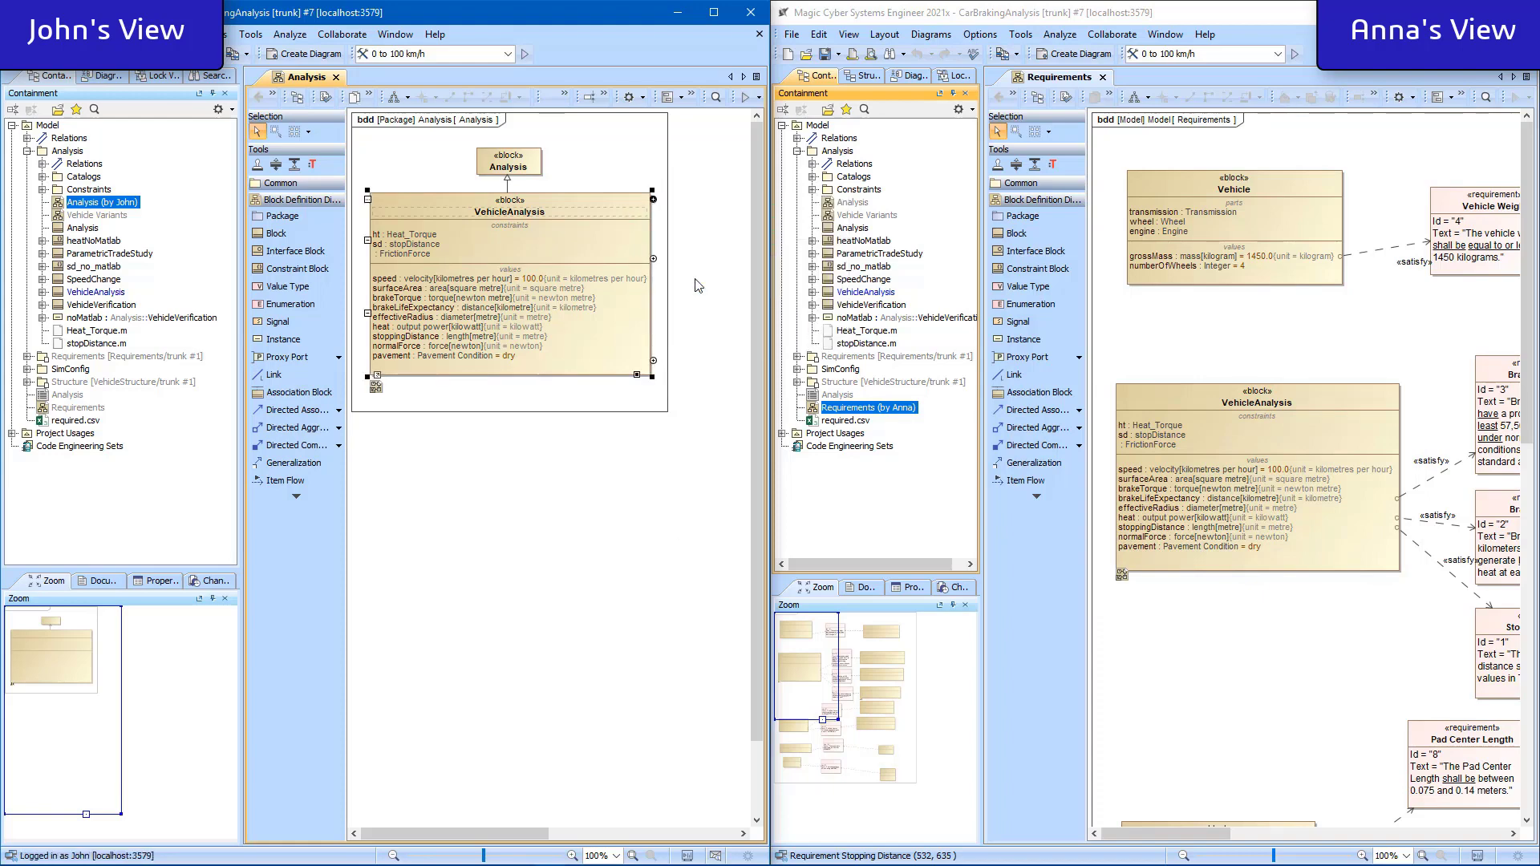
text(RPM)
key(Return)
key(ctrl+k)
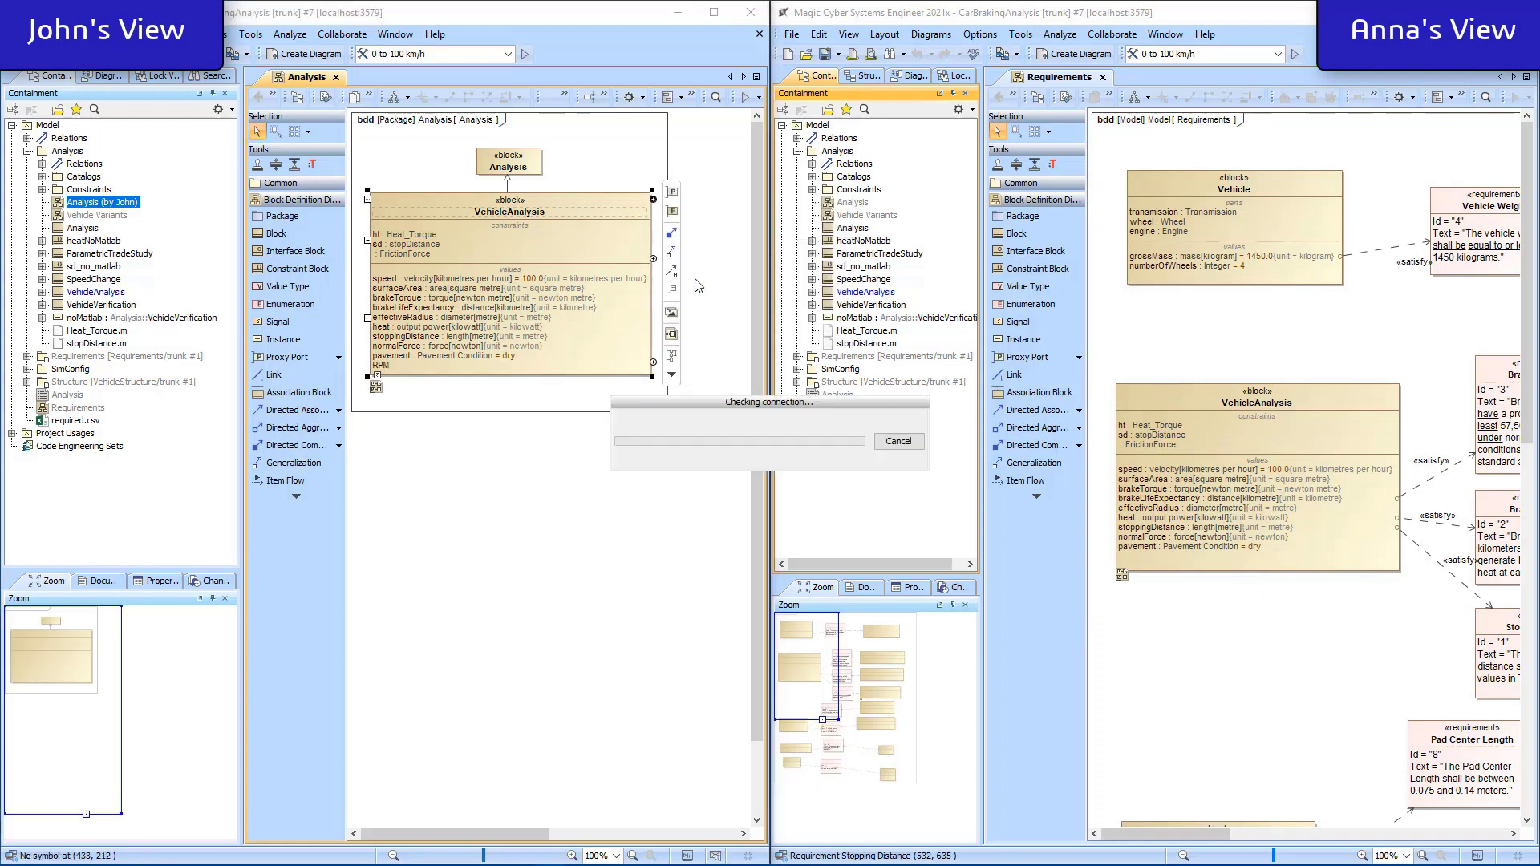
text(RPM )
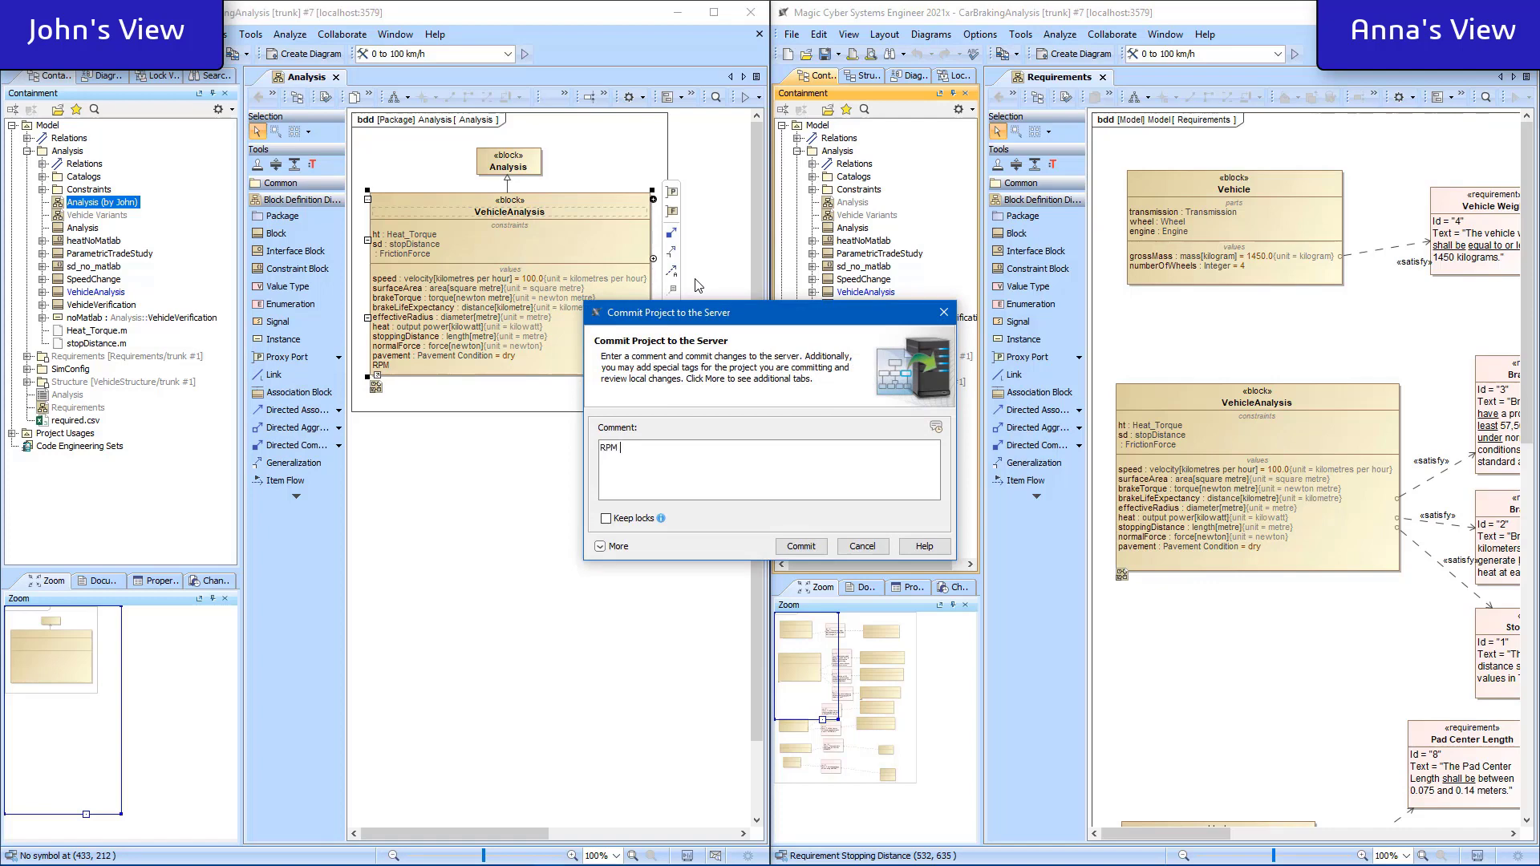
text(property added)
Commit the RPM property, then rename the other user's VehicleAnalysis block to CarVehicleAnalysis
click(801, 546)
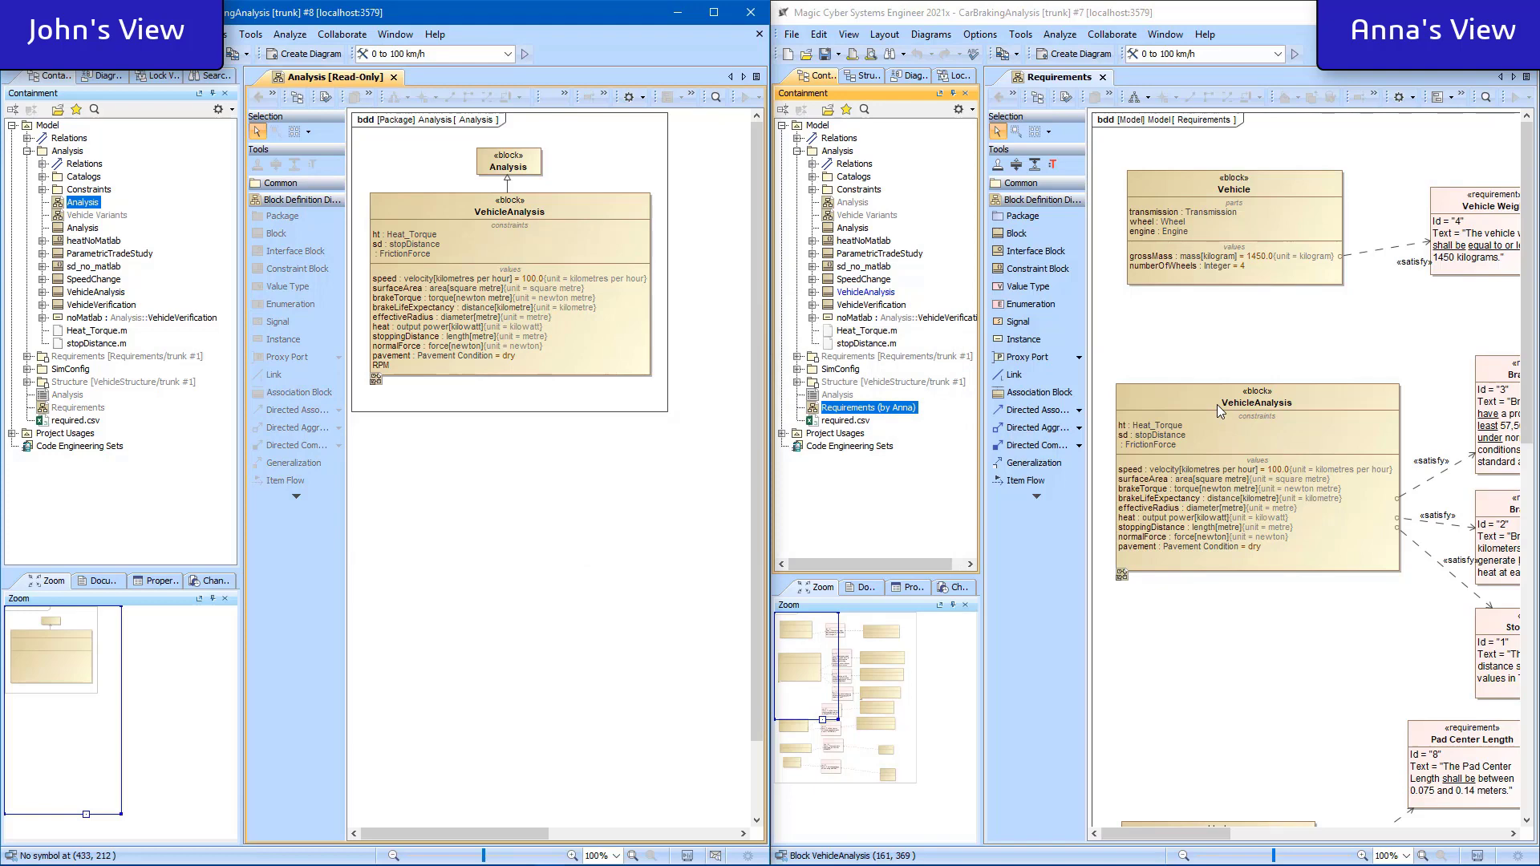
click(1216, 405)
click(1220, 406)
click(1222, 403)
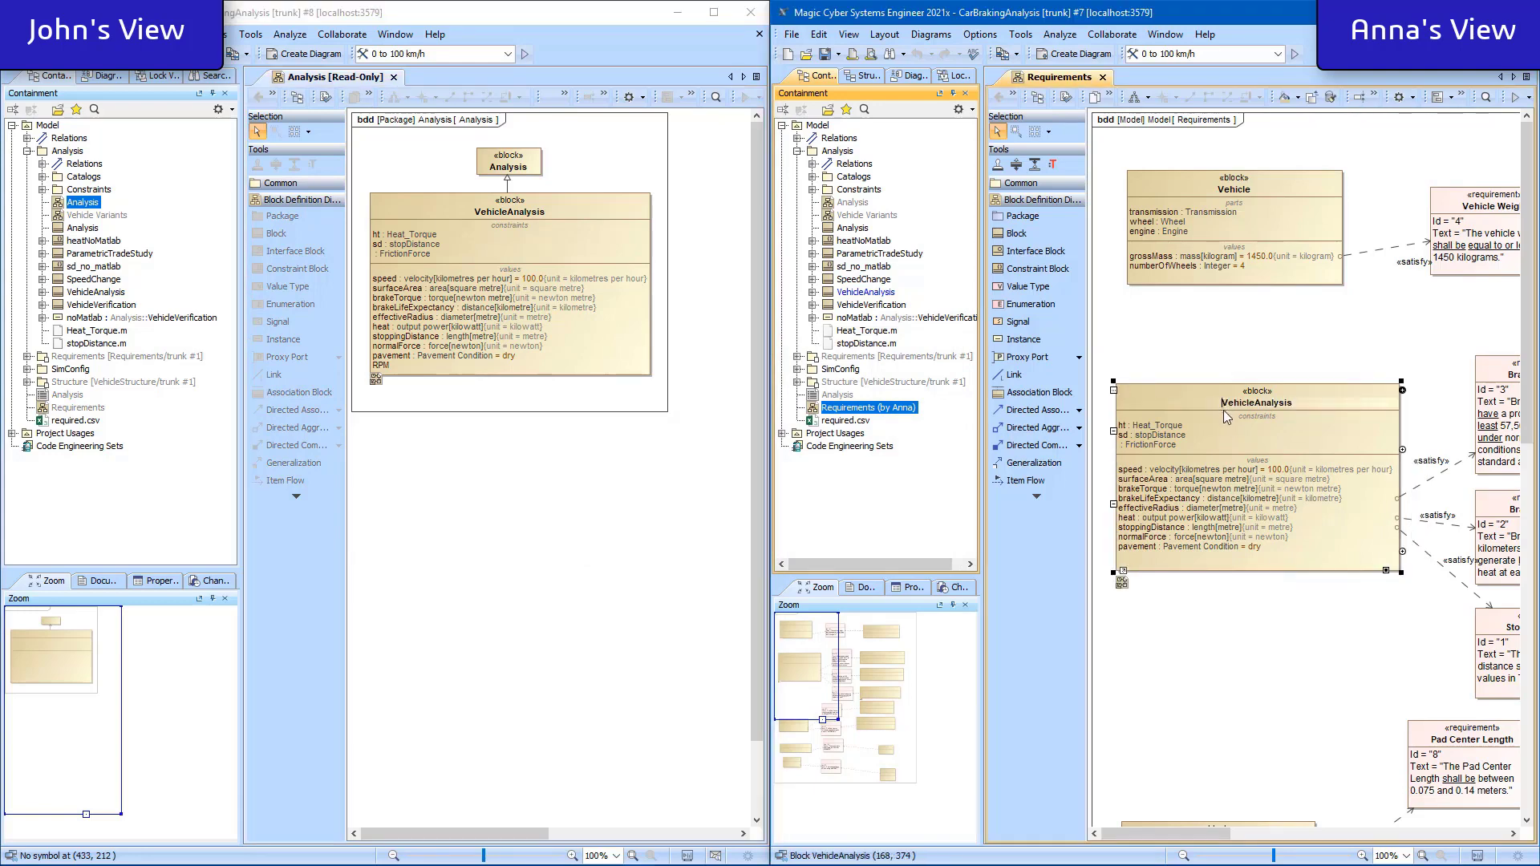
text(Car)
click(1262, 629)
Commit the rename with comment 'Renamed CarVehicleAnalysis', agreeing to update the project first
key(ctrl+k)
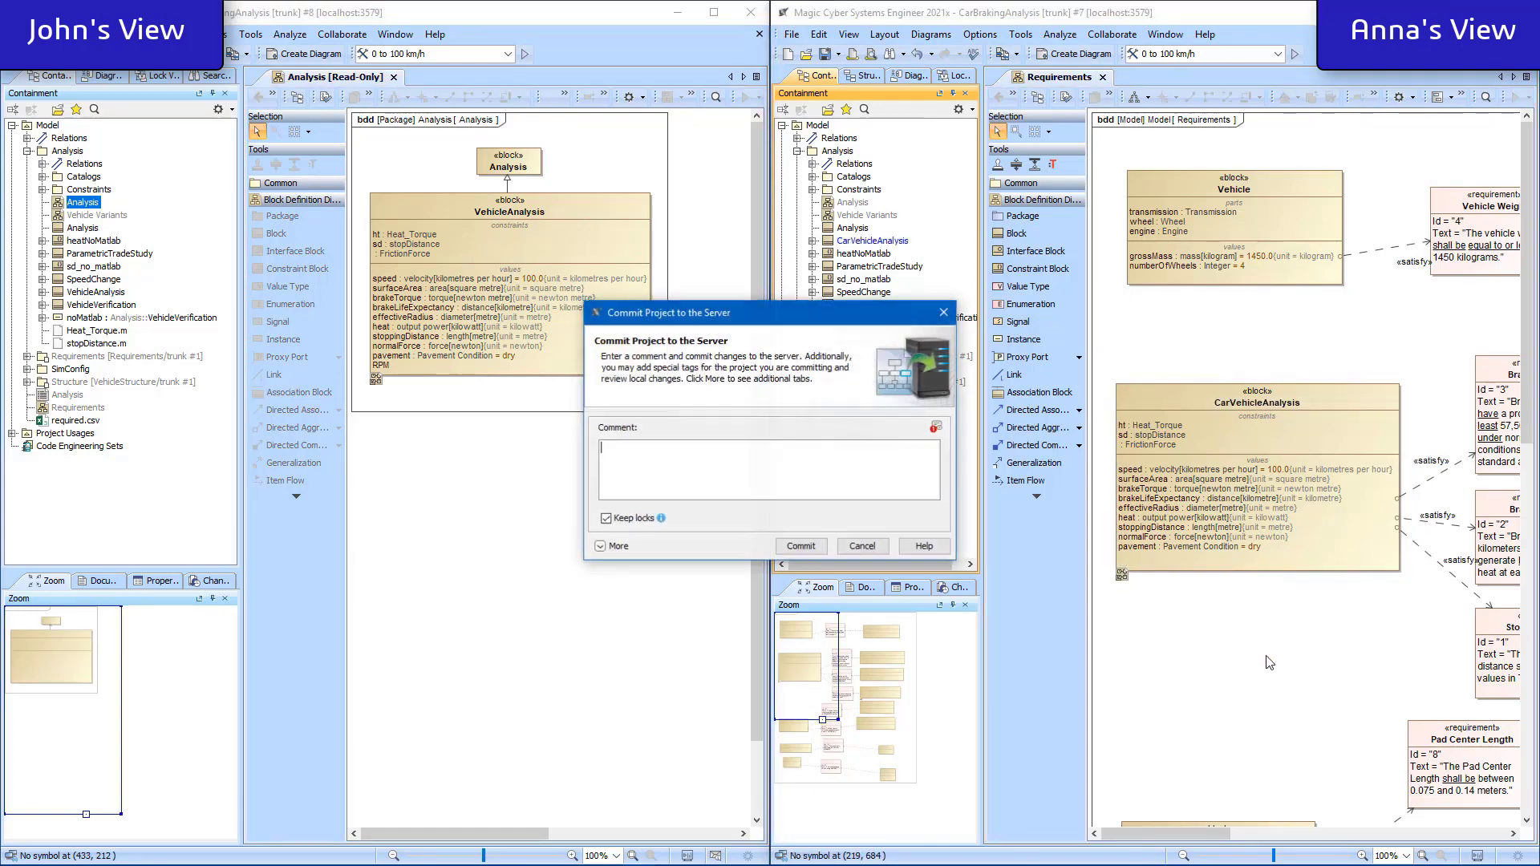
text(Renamed CarVehicleAnalysis)
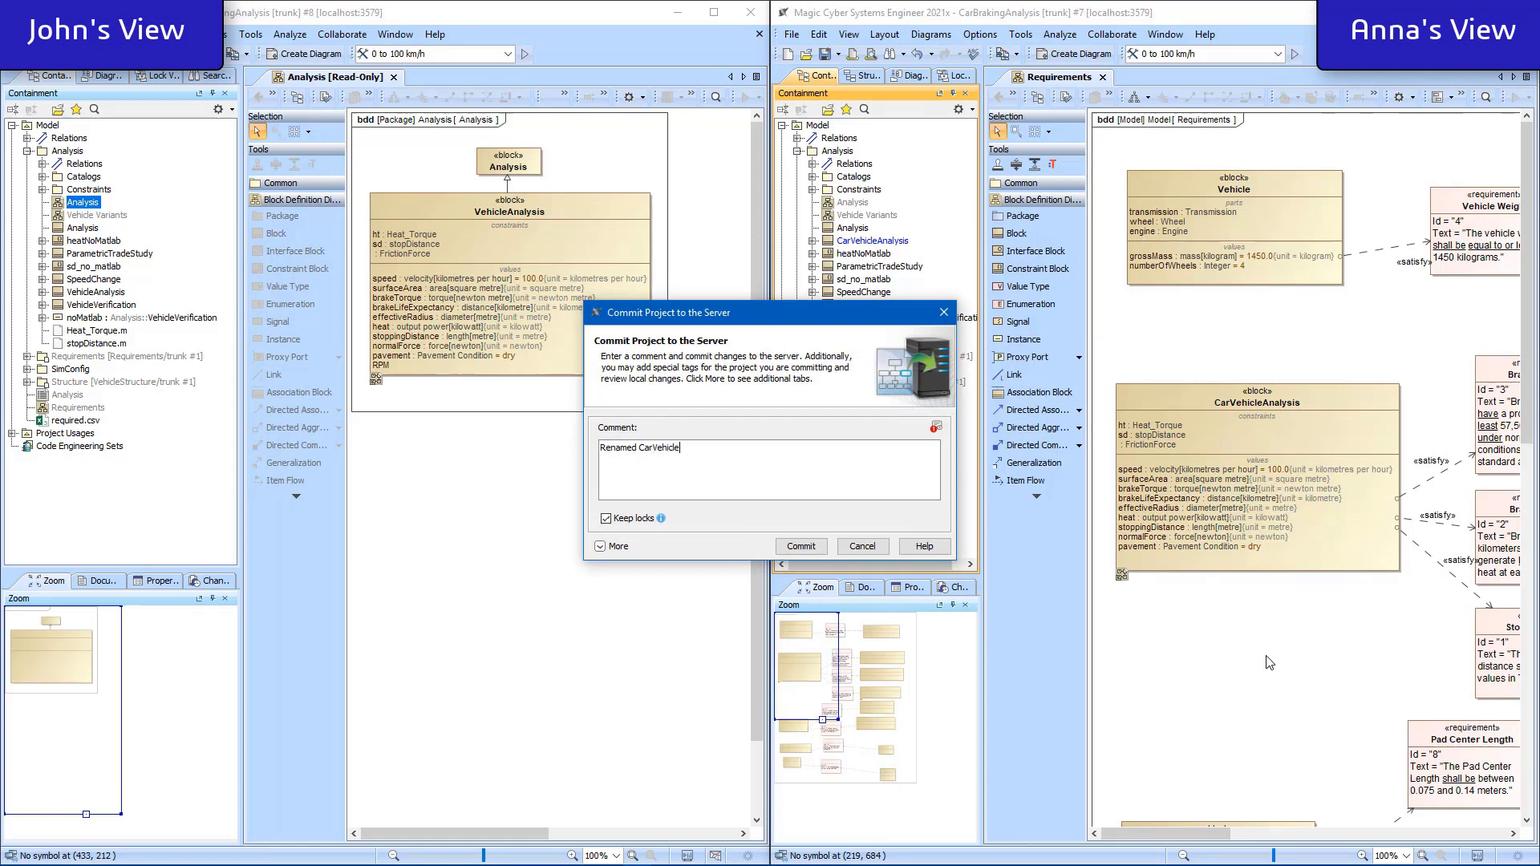
click(802, 546)
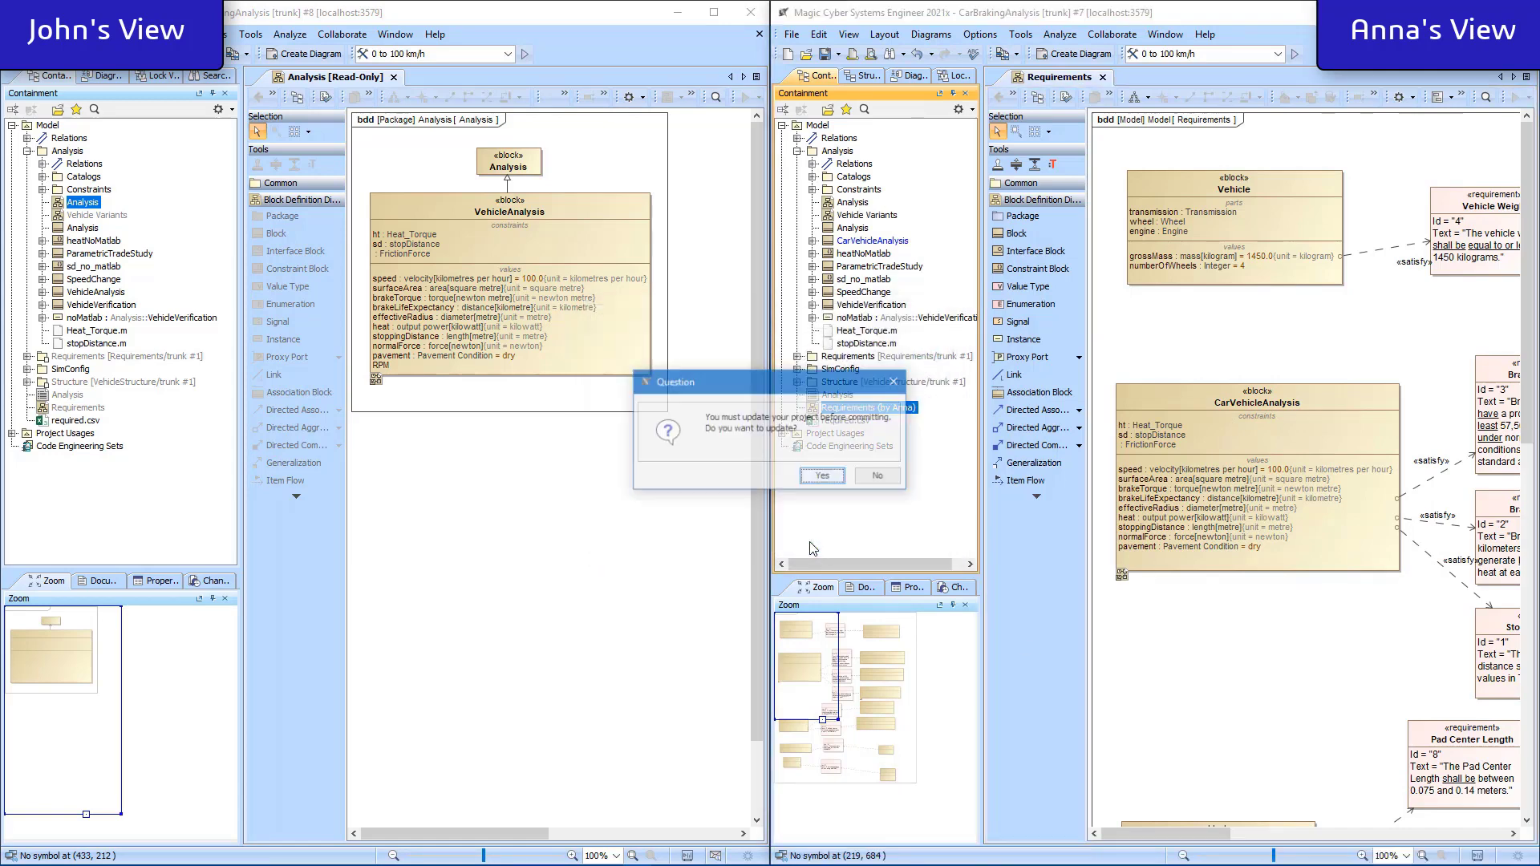
click(824, 477)
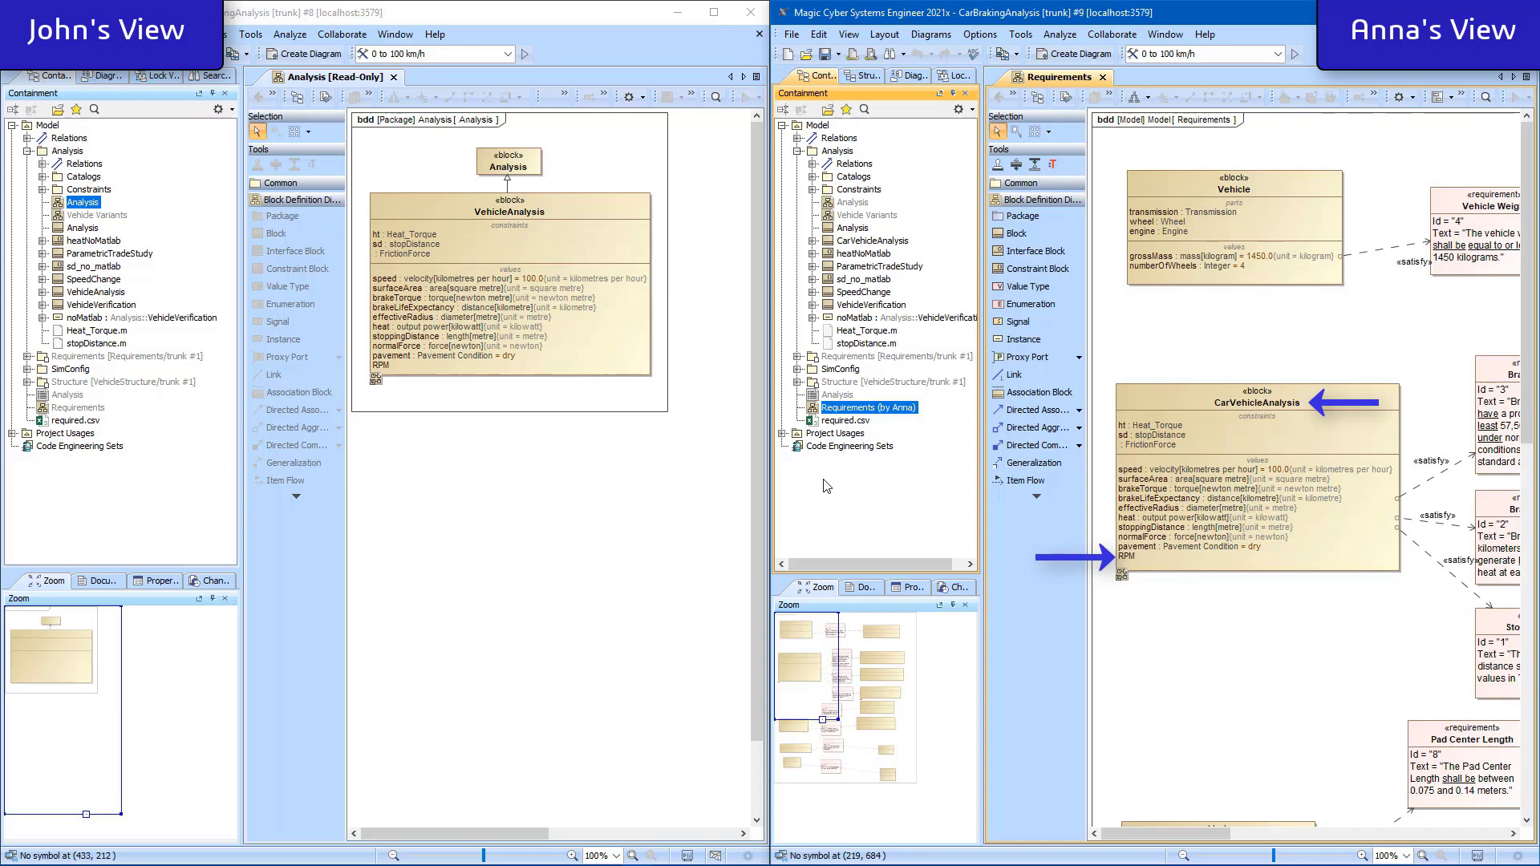
Update the first user's project from the server to receive CarVehicleAnalysis and RPM
click(342, 34)
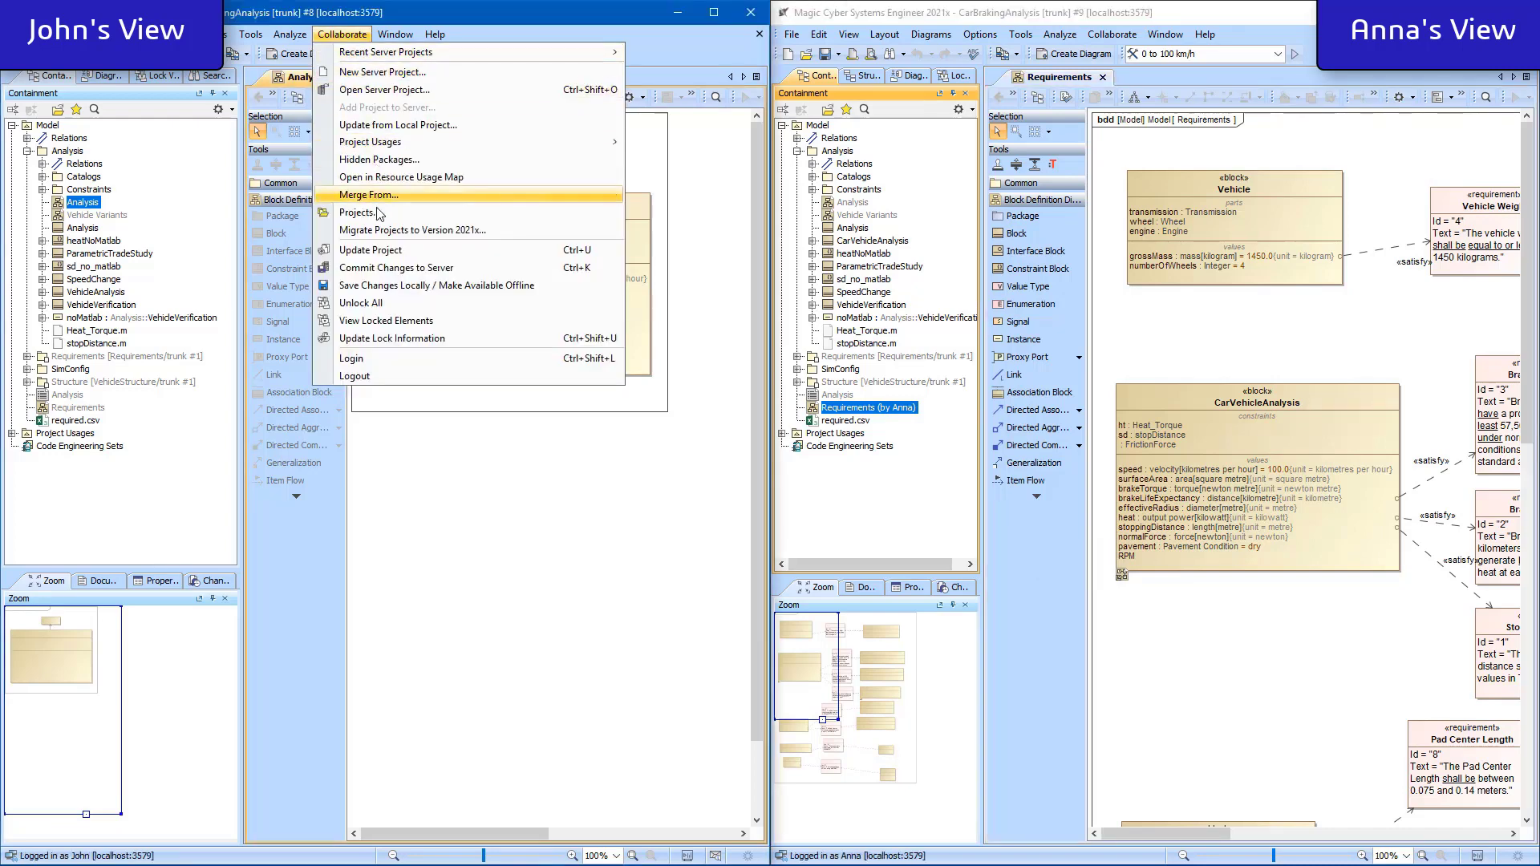
click(373, 251)
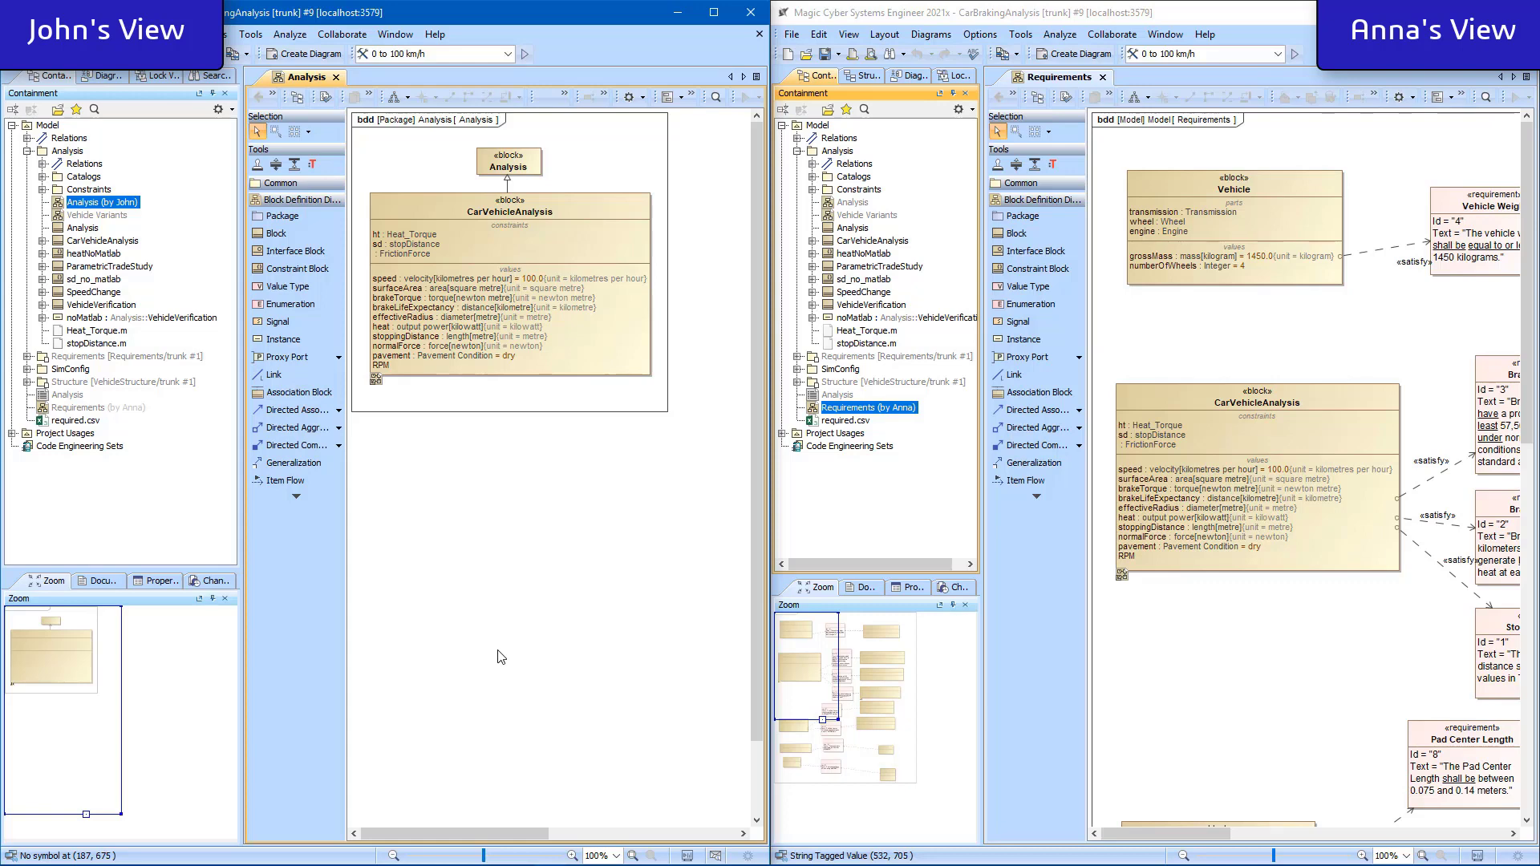
Give RPM the type rotation and enter the commit comment 'set RPM's type'
click(393, 365)
key(F2)
text(: )
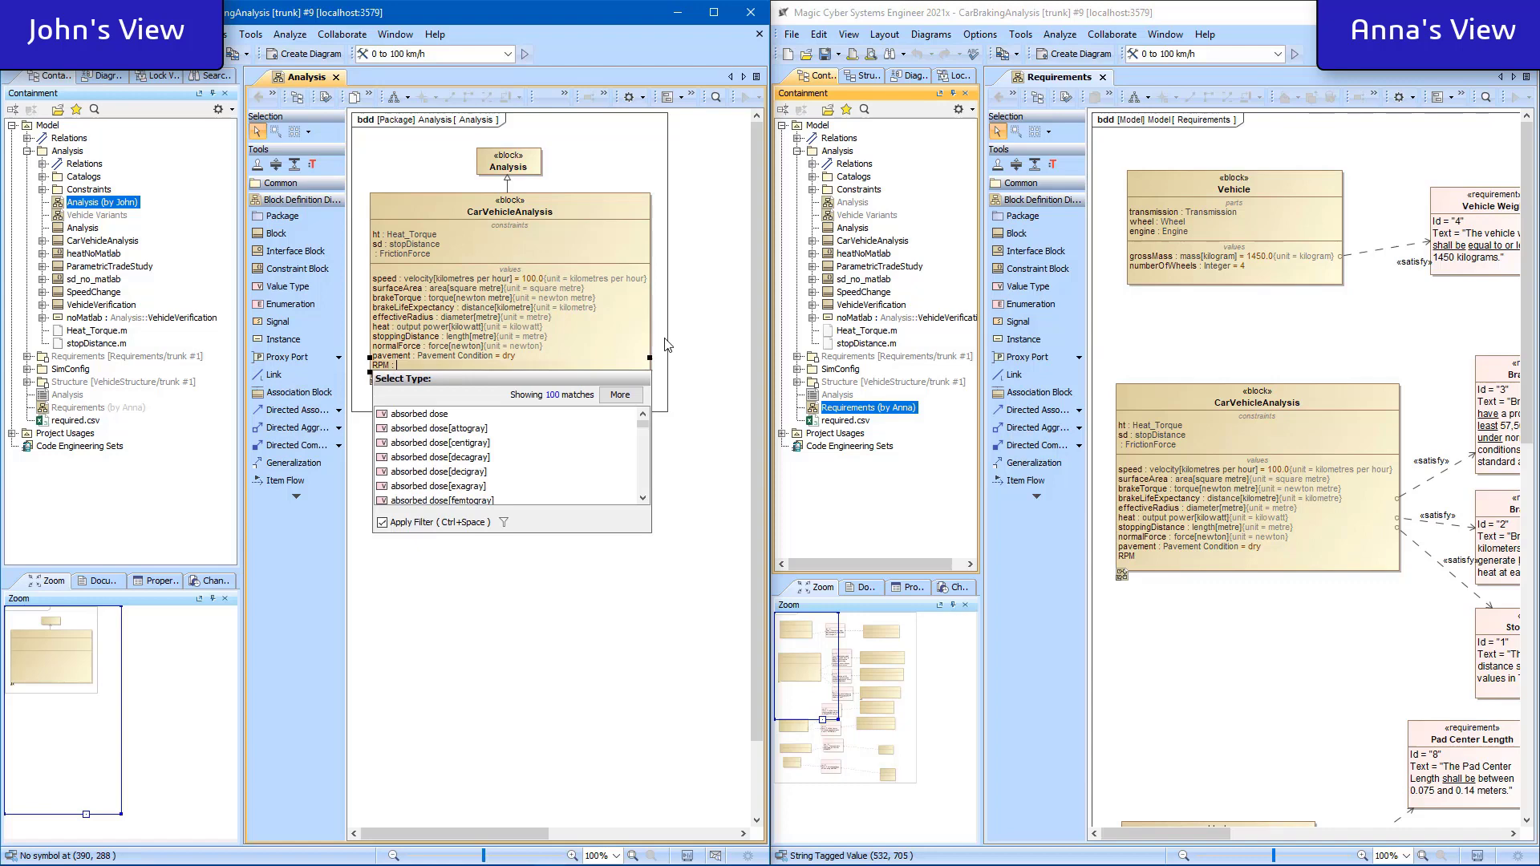
text(rotatio)
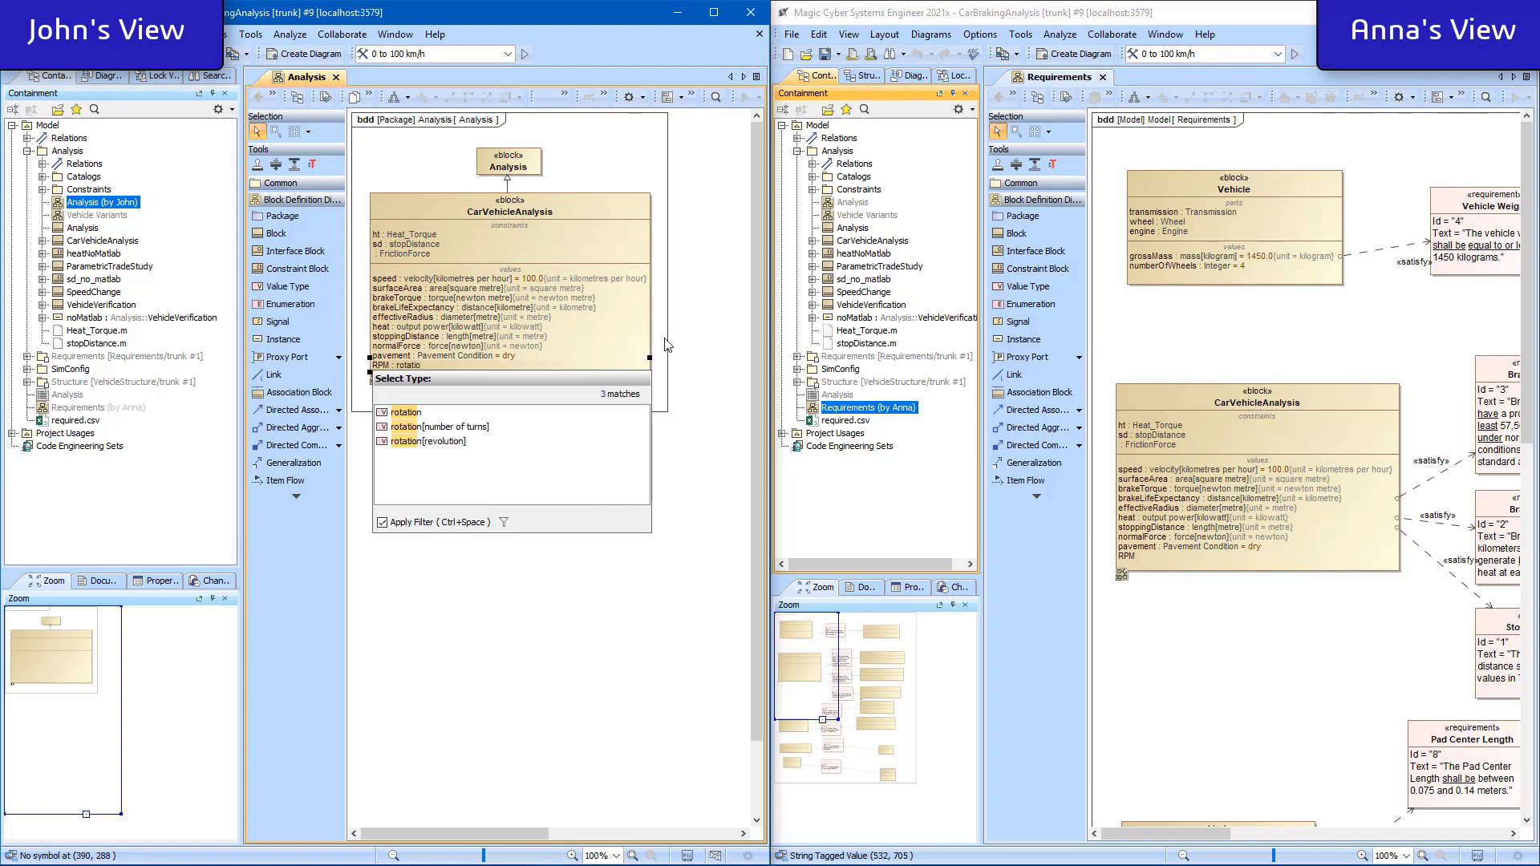
click(456, 413)
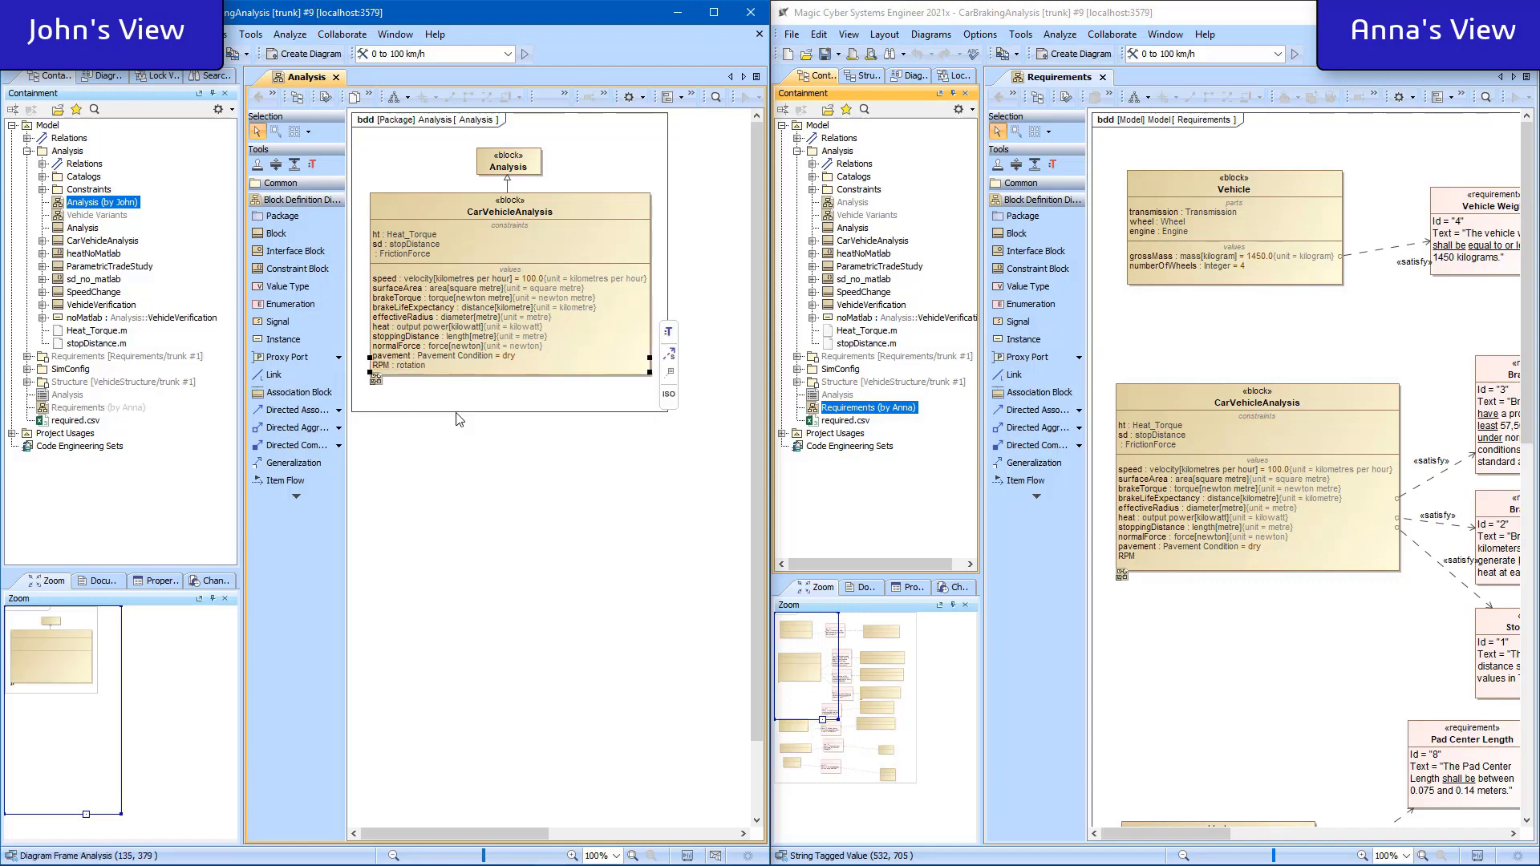
key(ctrl+k)
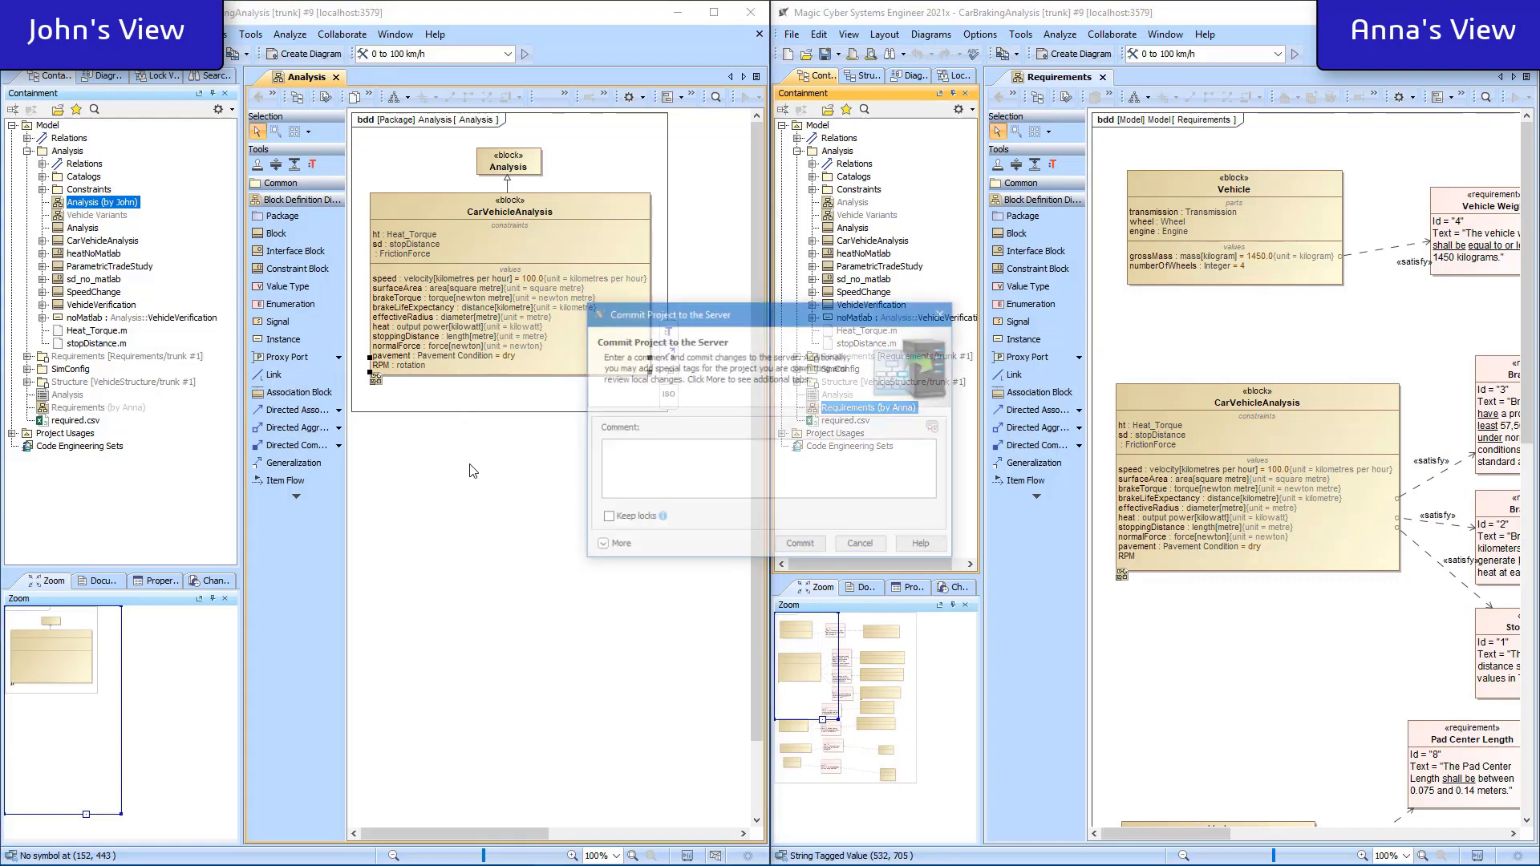
text(set RPM's type)
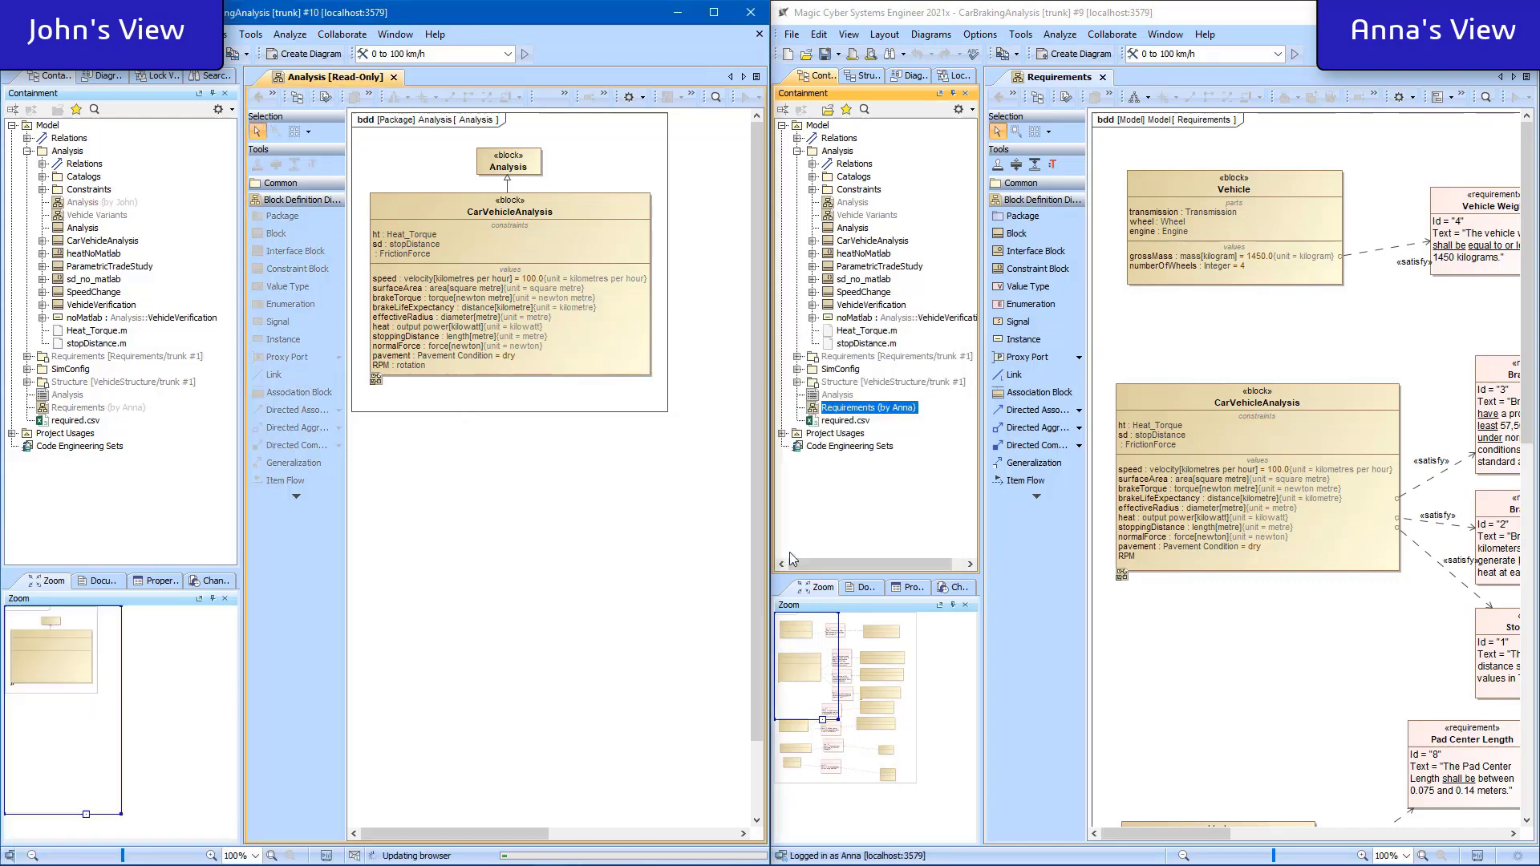
Type the other user's RPM property as frequency[hertz]
click(1156, 558)
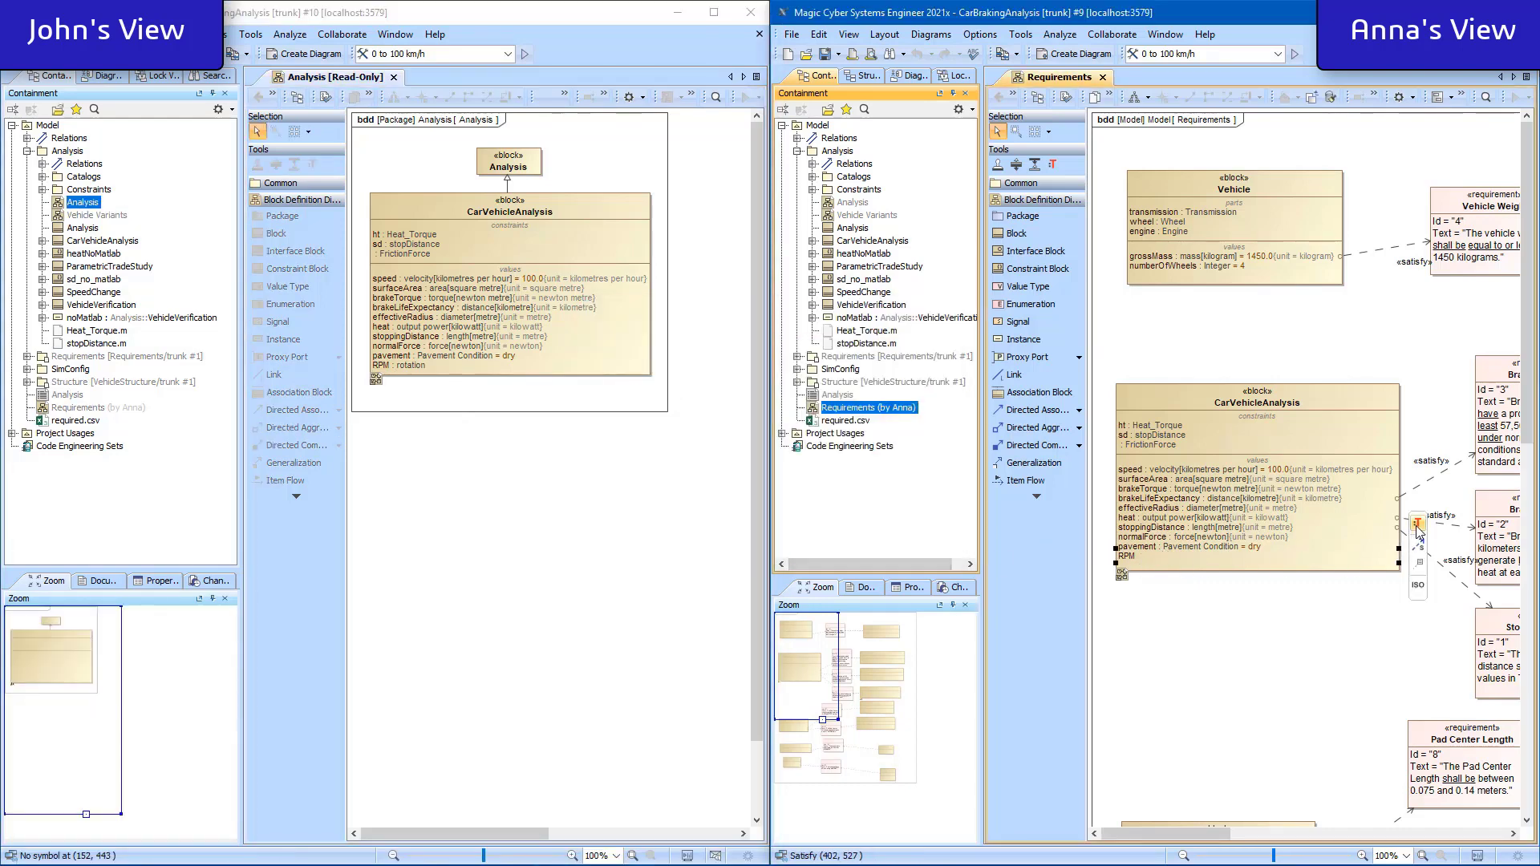
text(: fre)
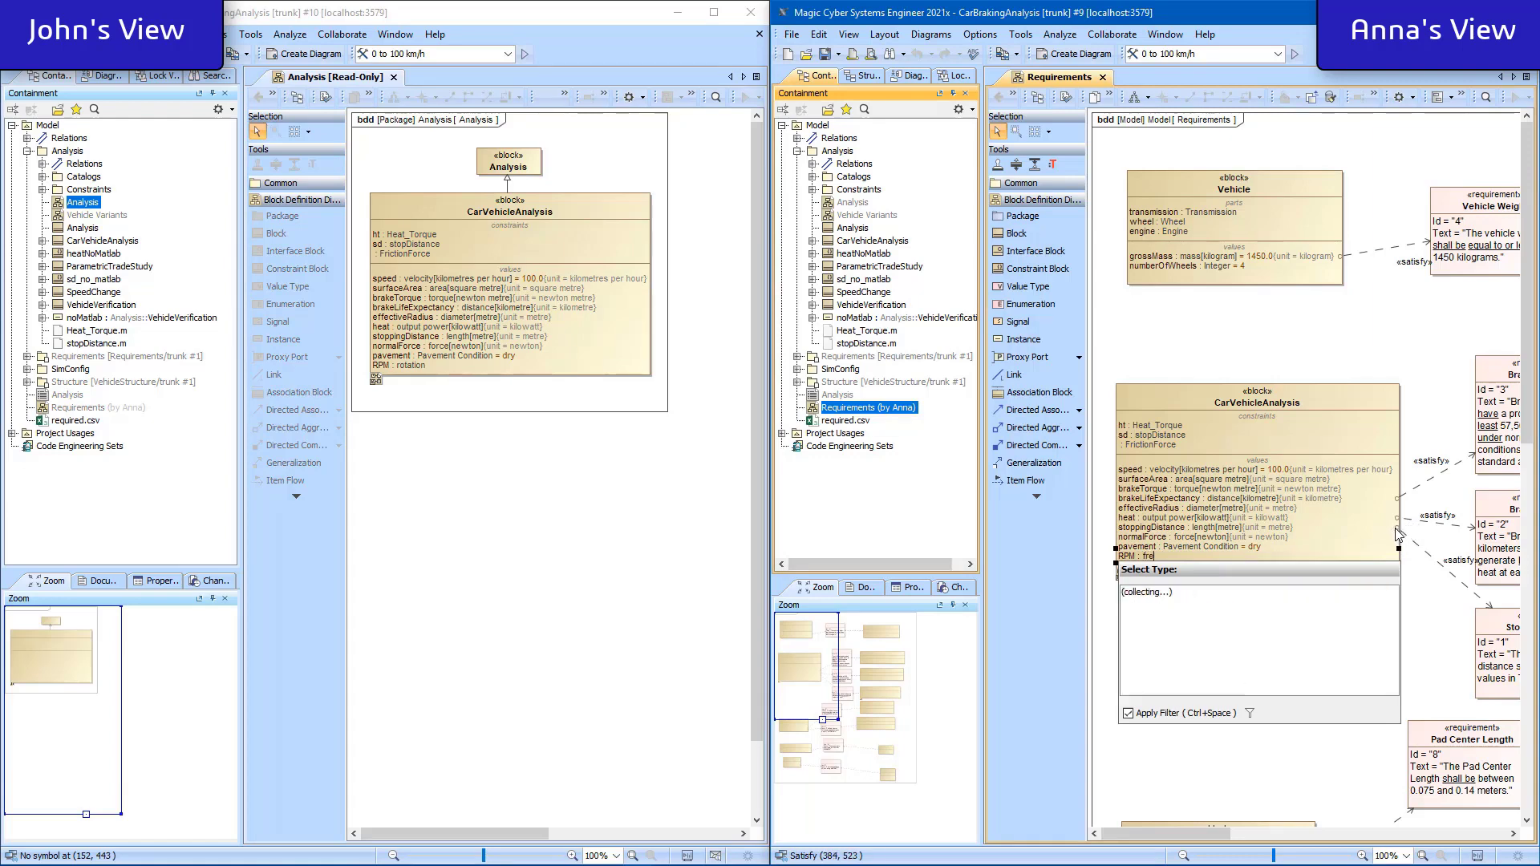
text(qu)
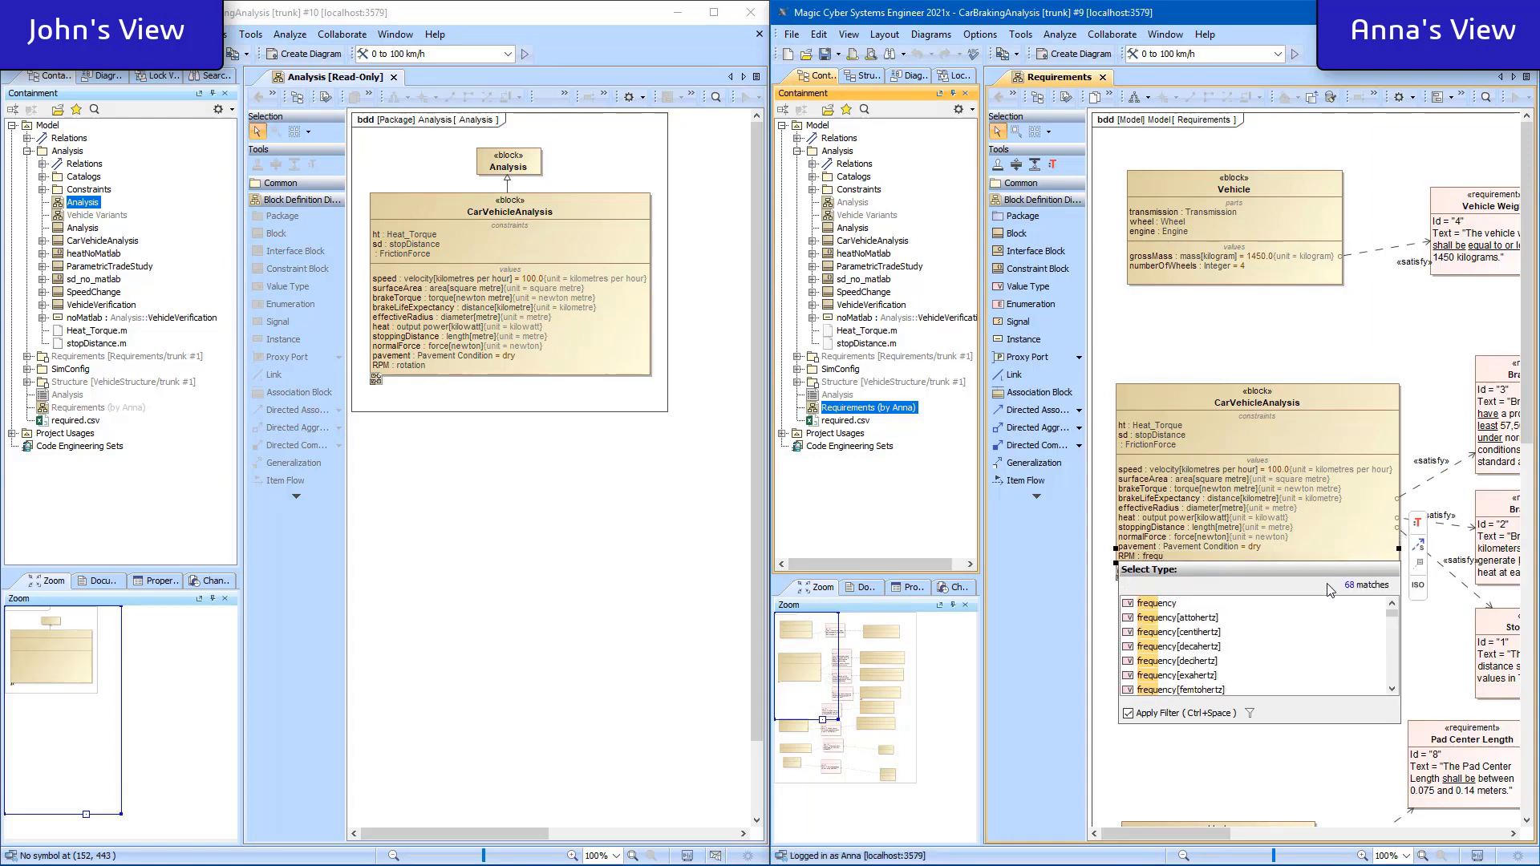
scroll(1248, 646, down, 3)
click(1247, 656)
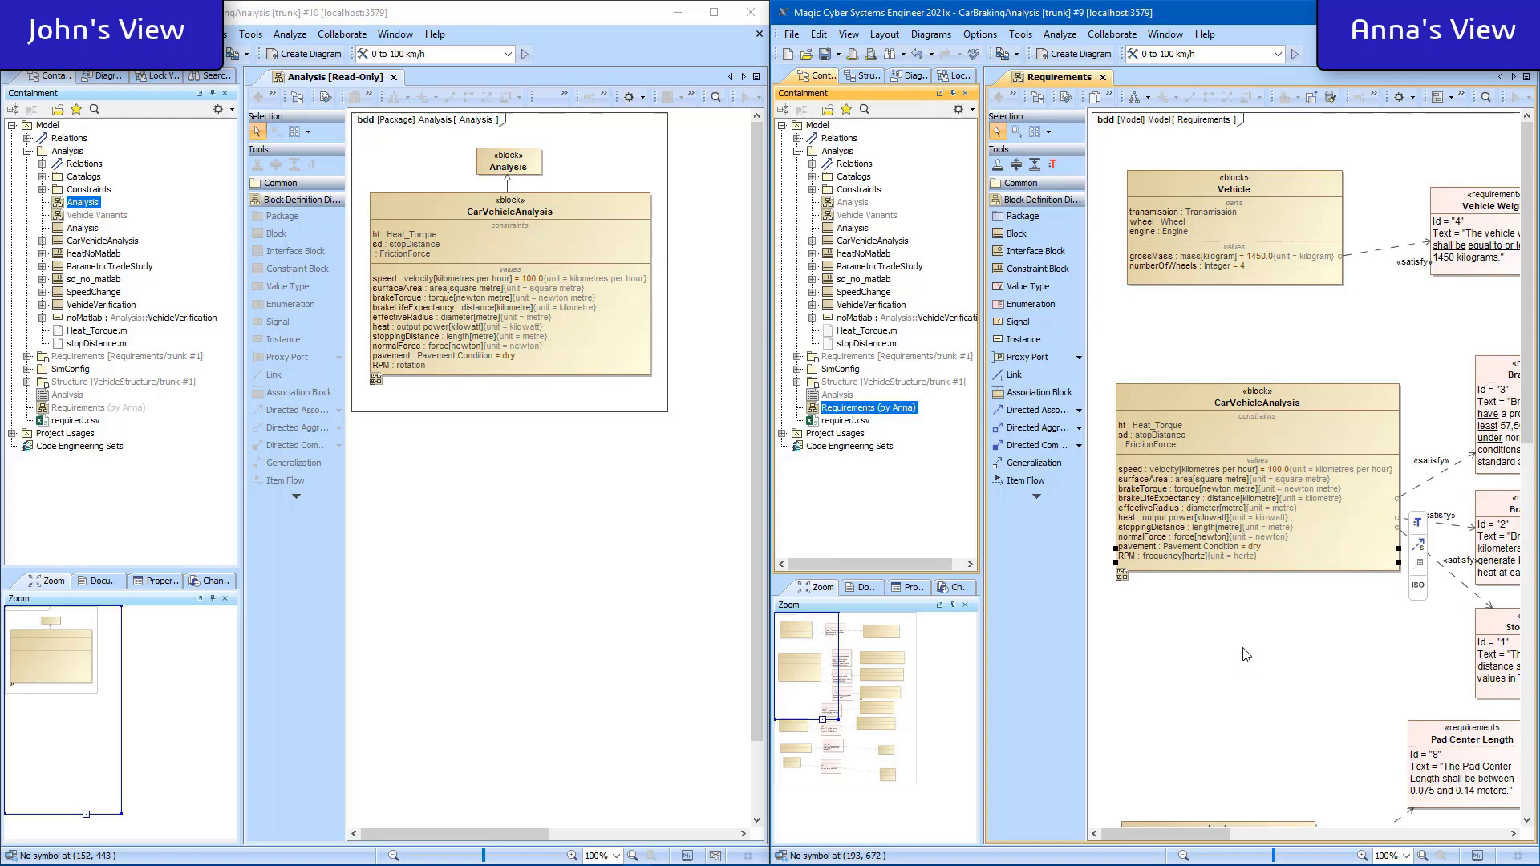
click(1246, 654)
Commit with comment 'set RPM's property', agreeing to update the project first
key(ctrl+k)
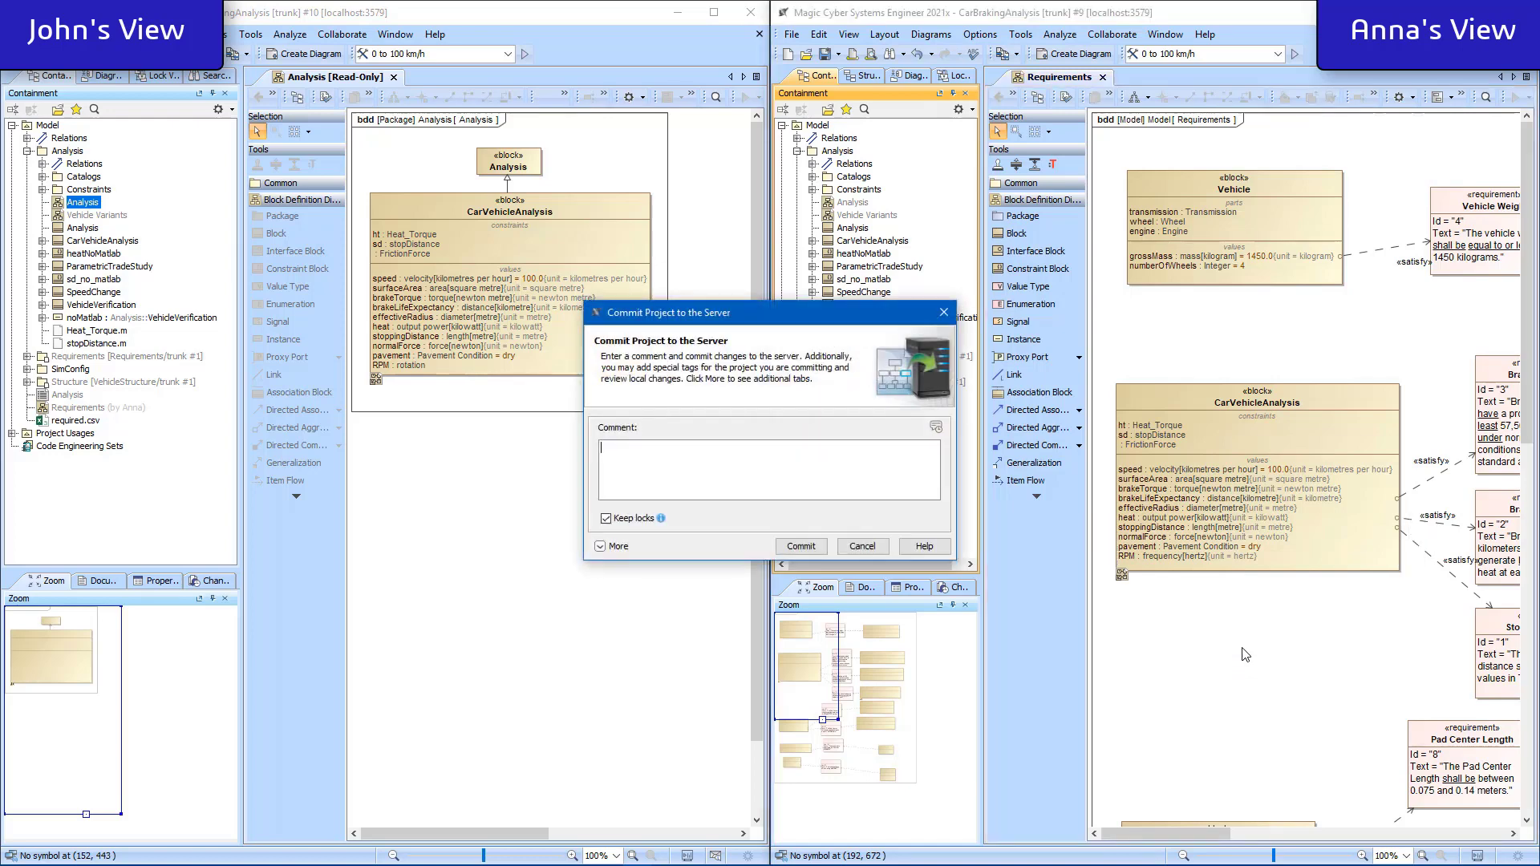
text(set RPM's property)
click(801, 547)
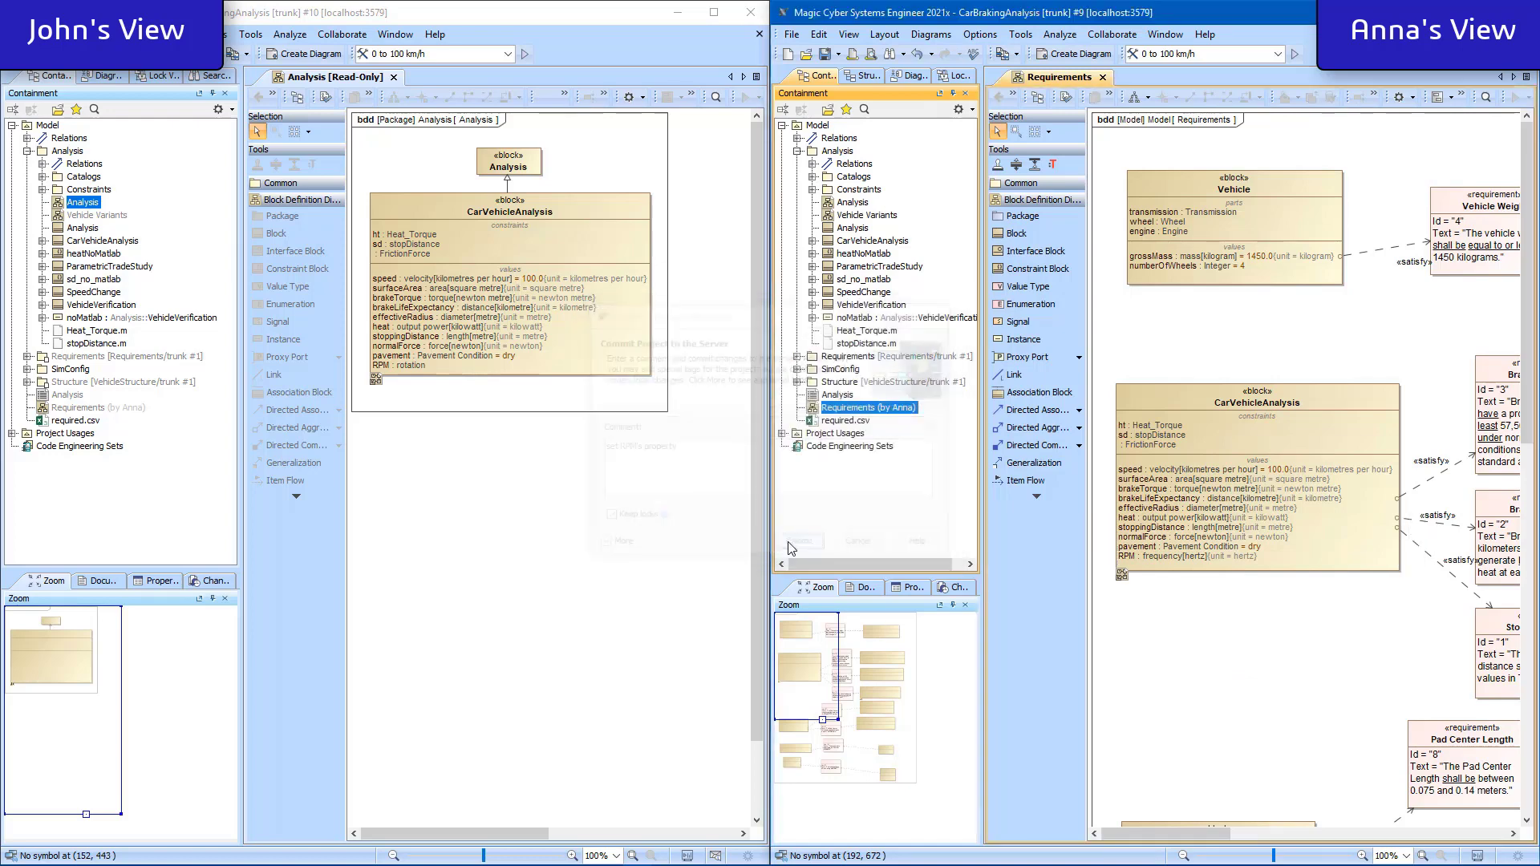
click(832, 479)
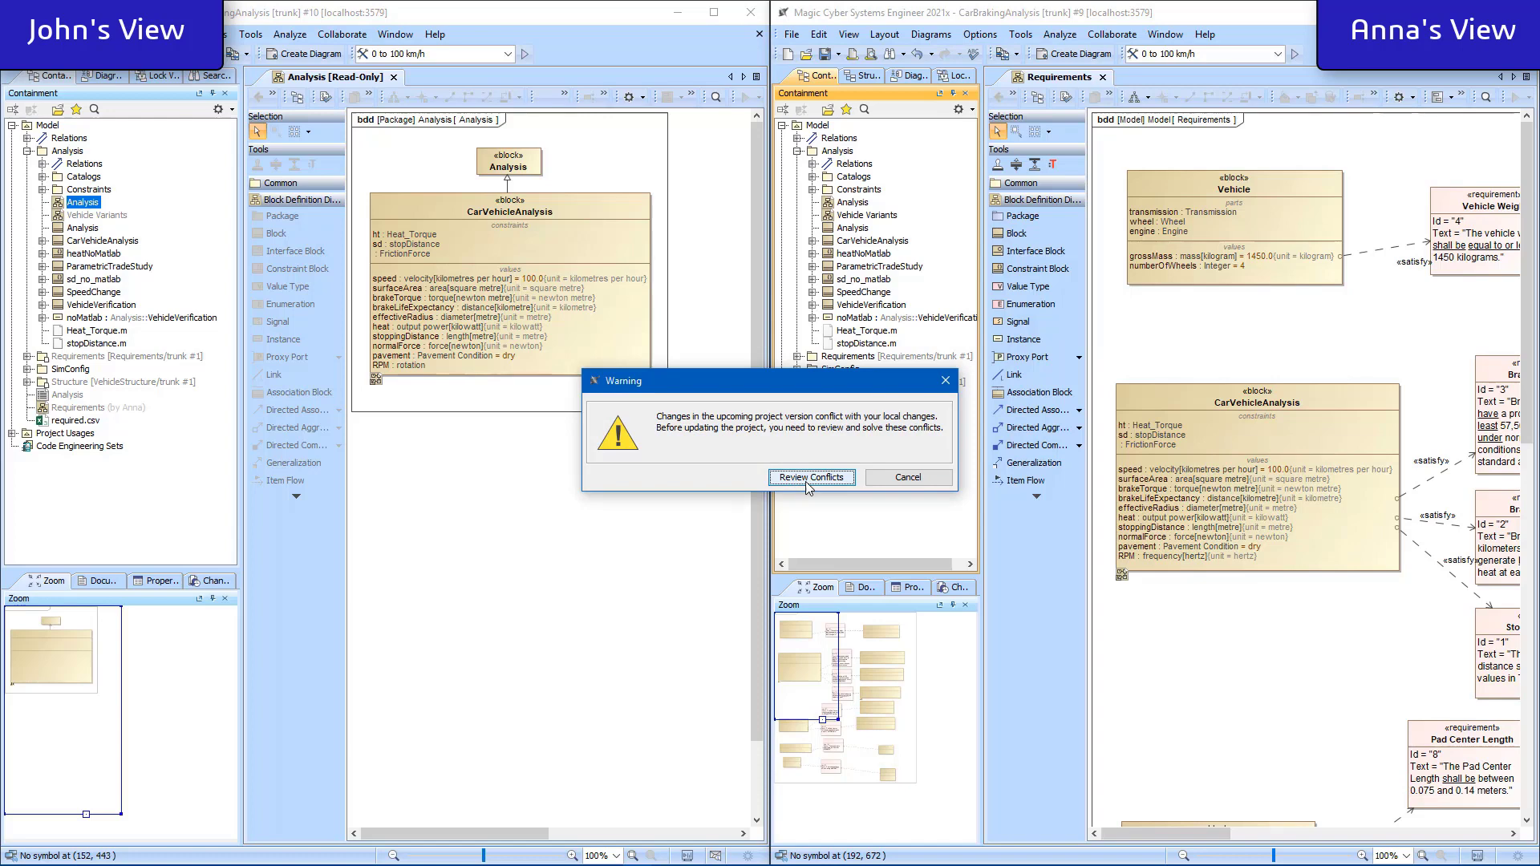
Review the RPM type conflict and Quick Diff the server's rotation against the local change
click(810, 479)
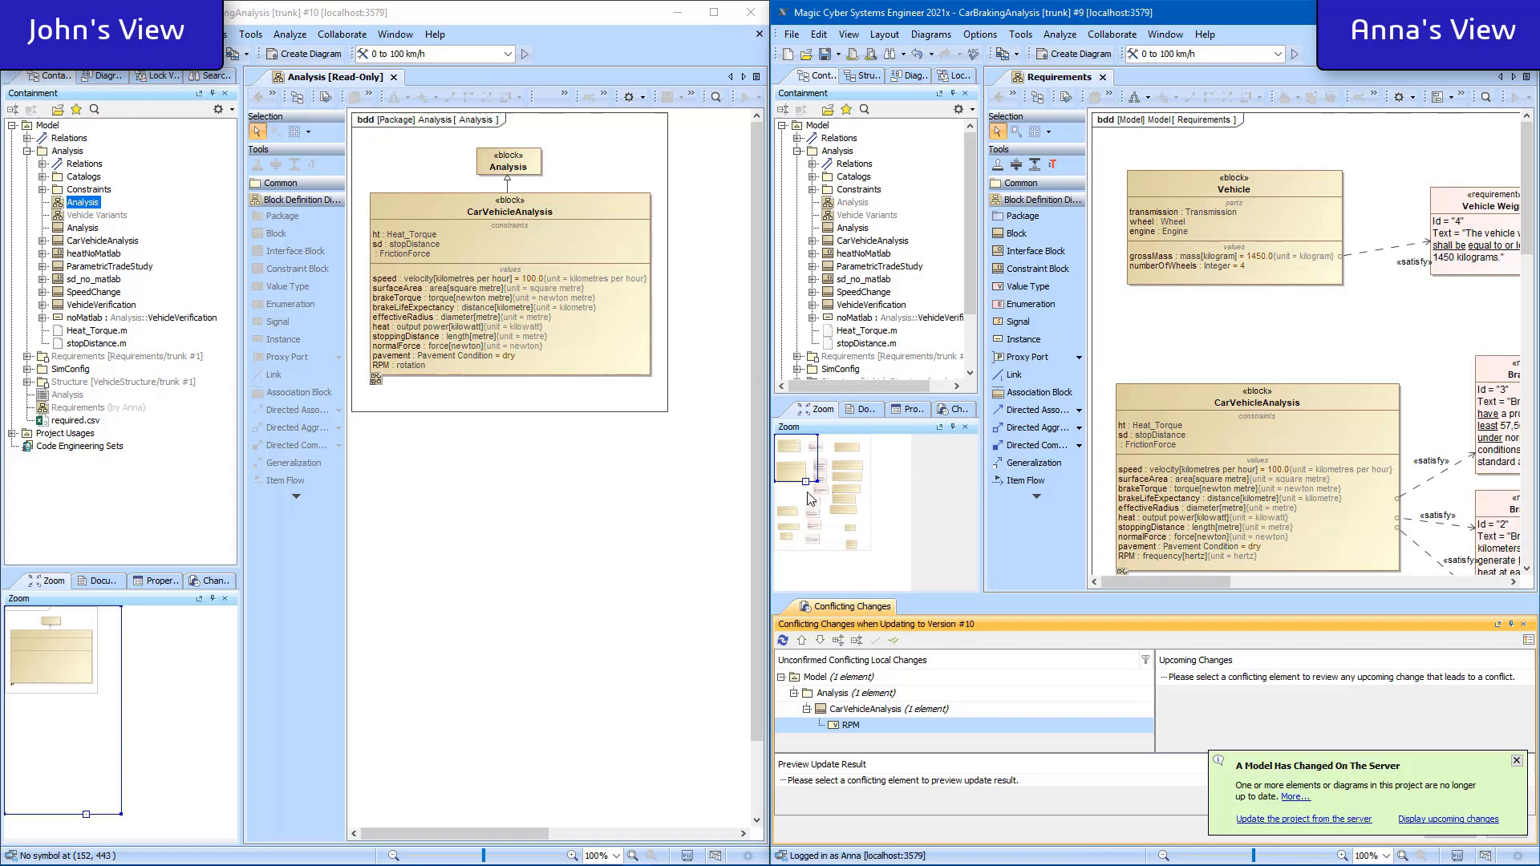
click(851, 725)
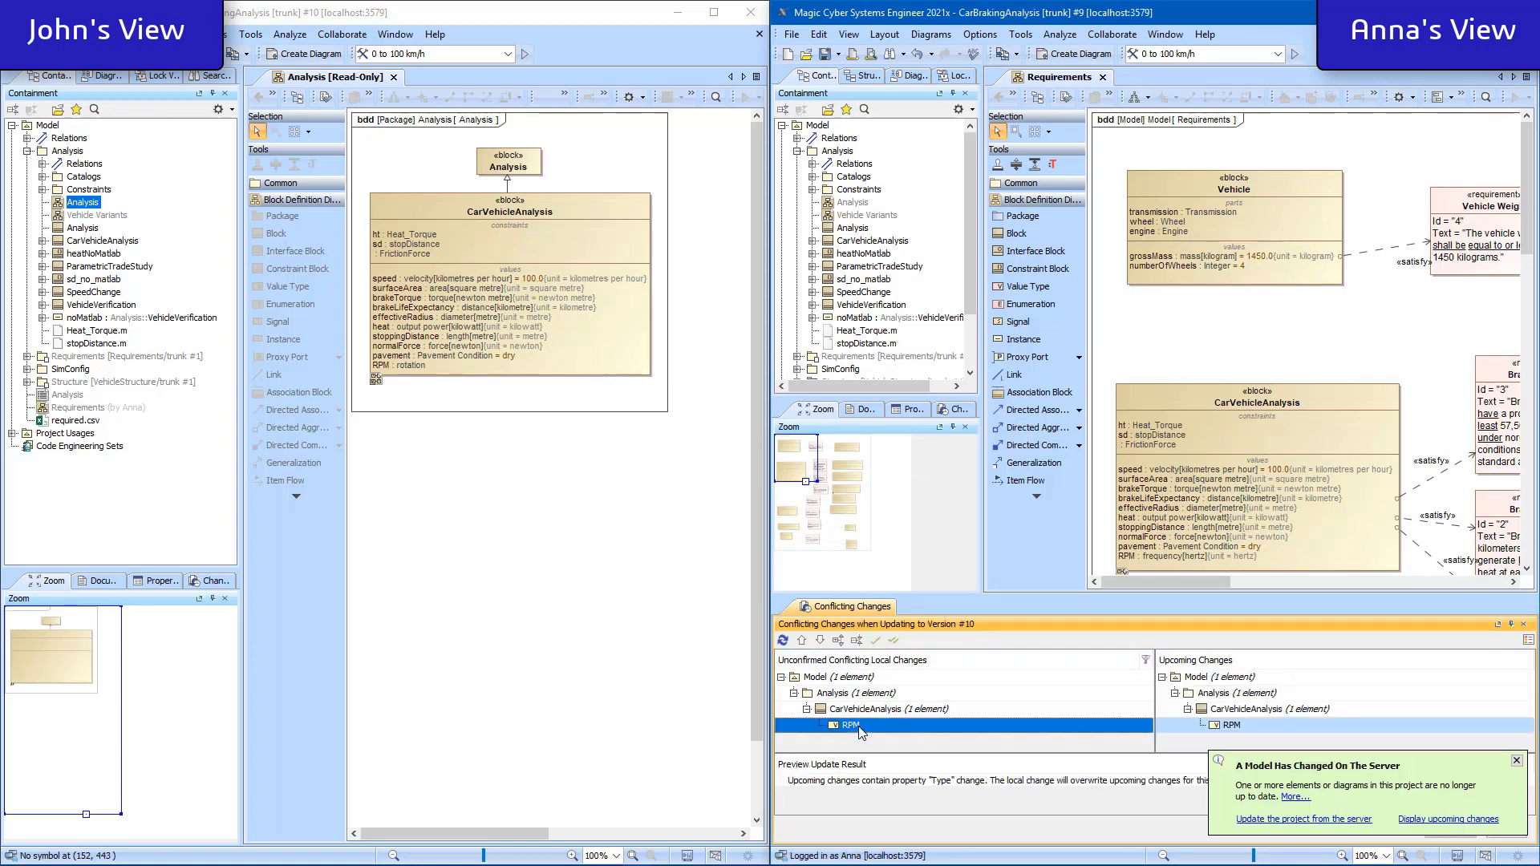
click(1517, 761)
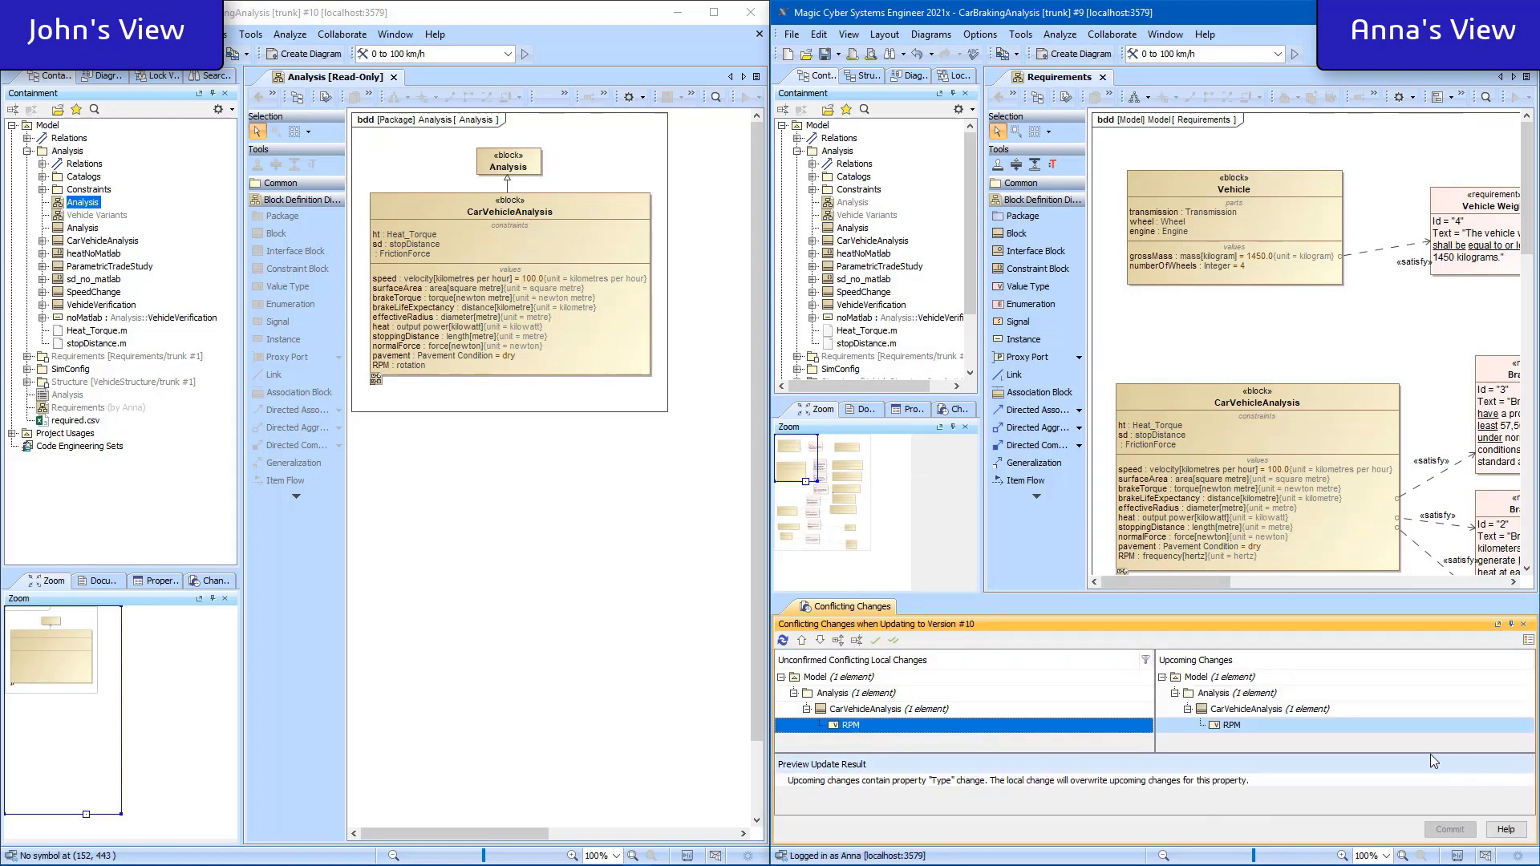
right_click(1262, 730)
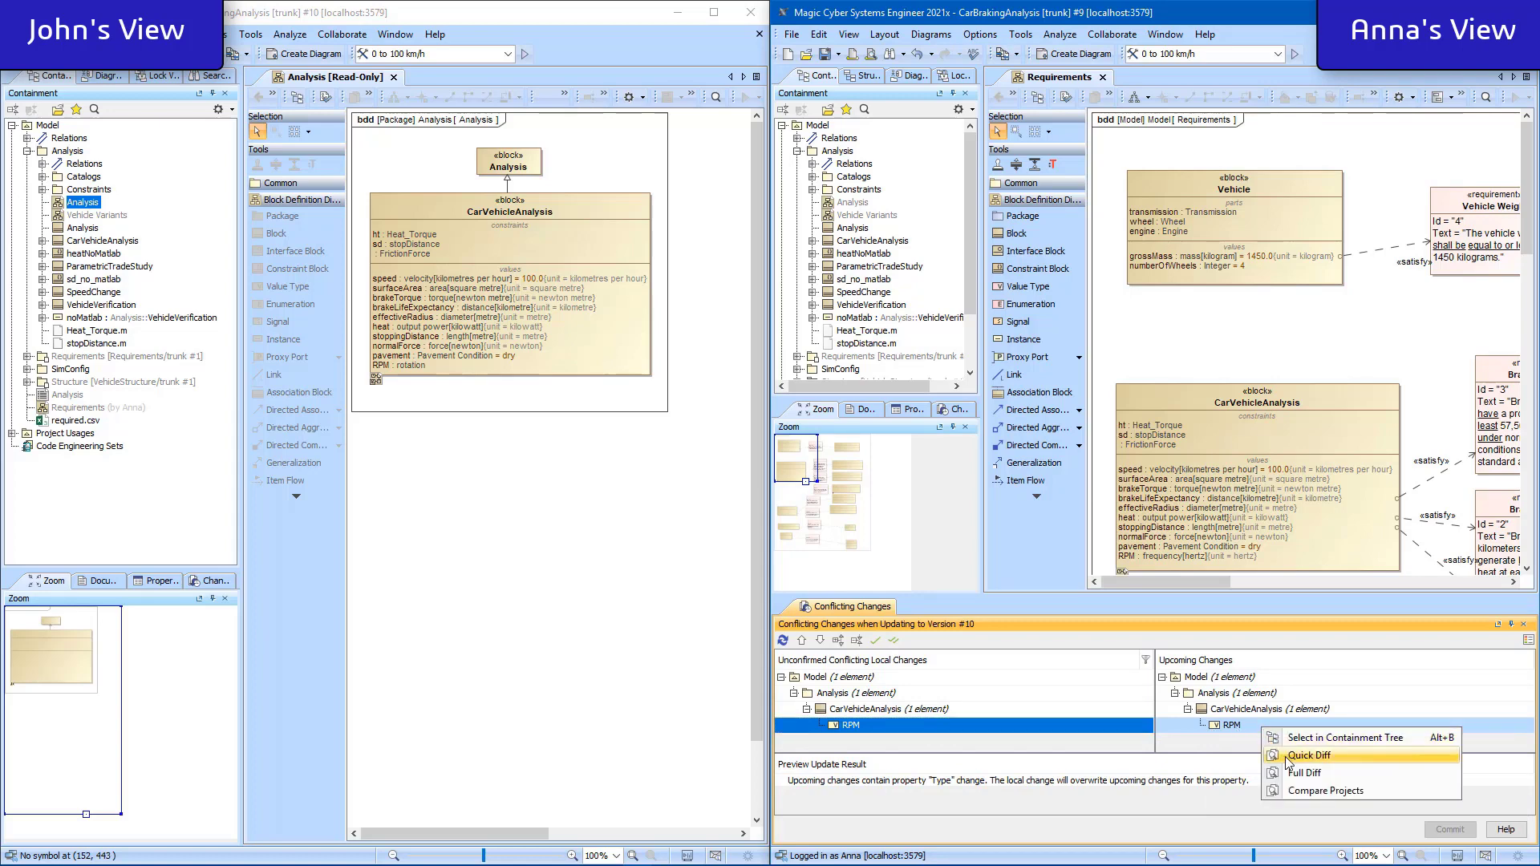
click(1286, 757)
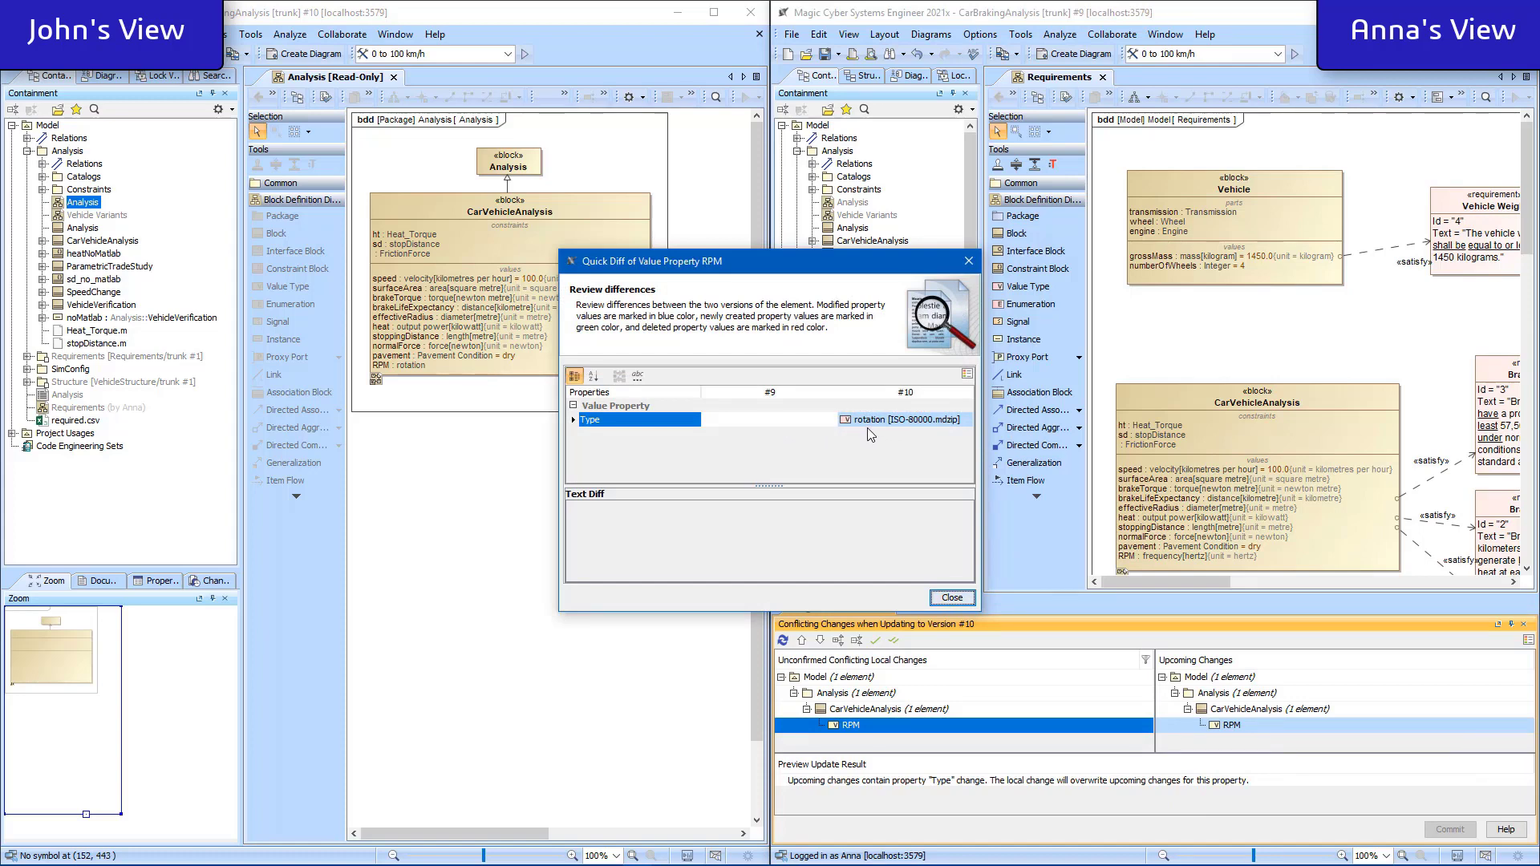
click(952, 598)
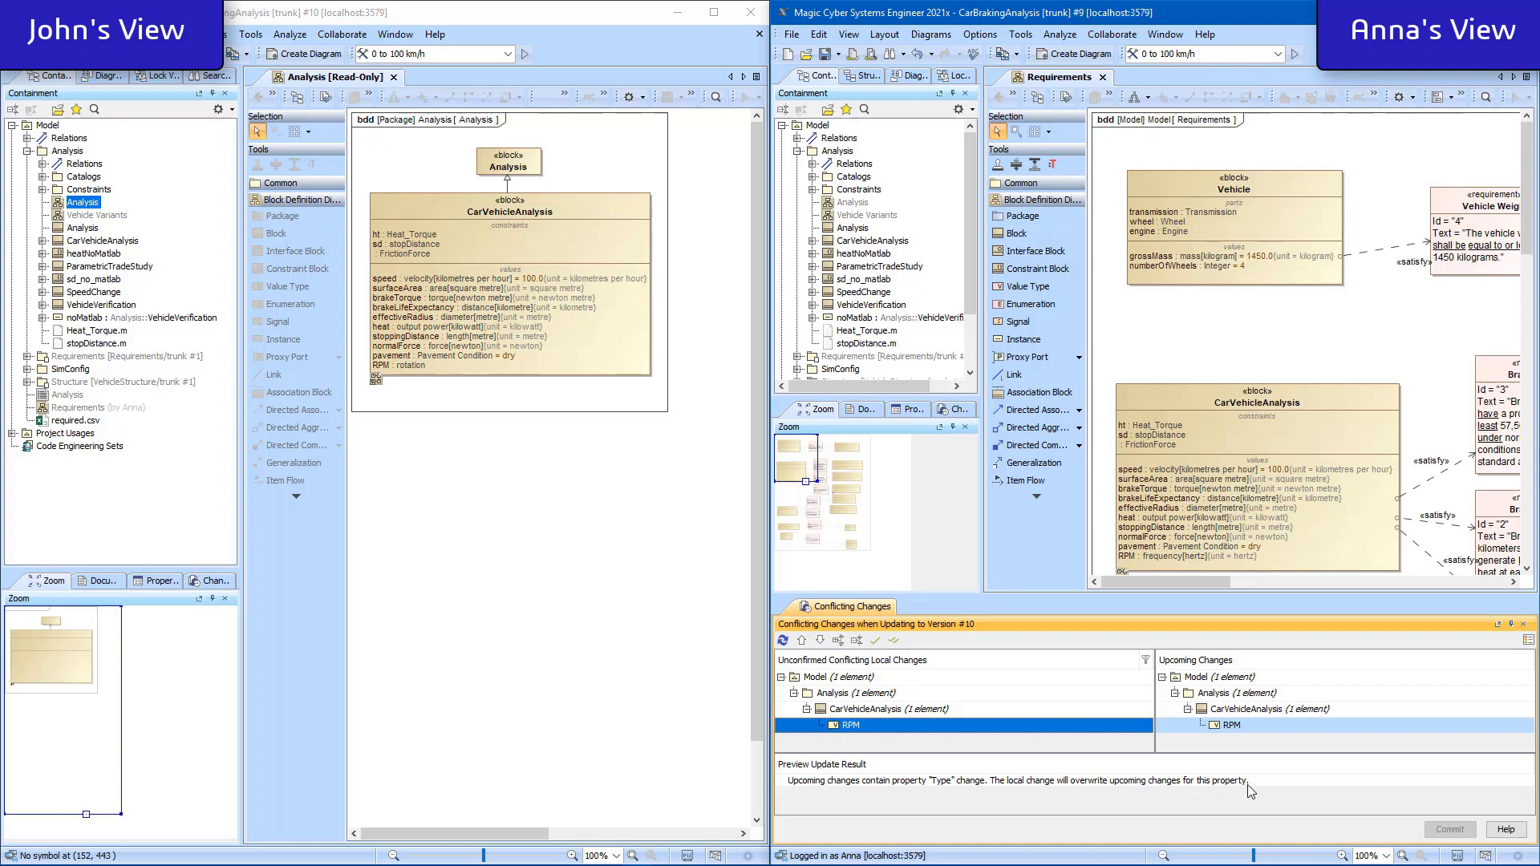
Keep the local frequency[hertz] RPM change via Confirm Update Result and commit, accepting the update
right_click(924, 730)
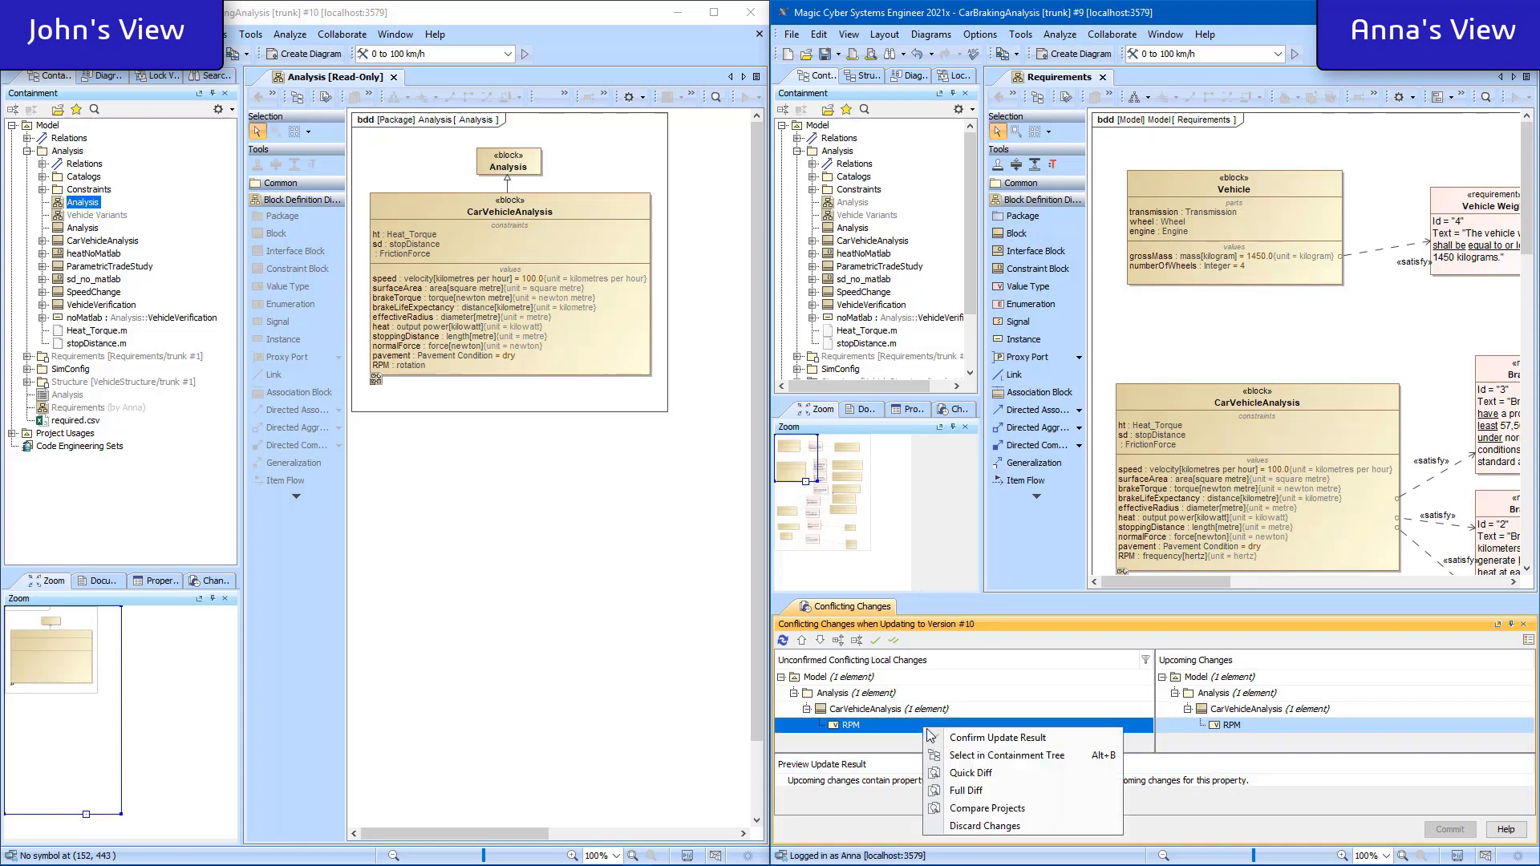
click(968, 738)
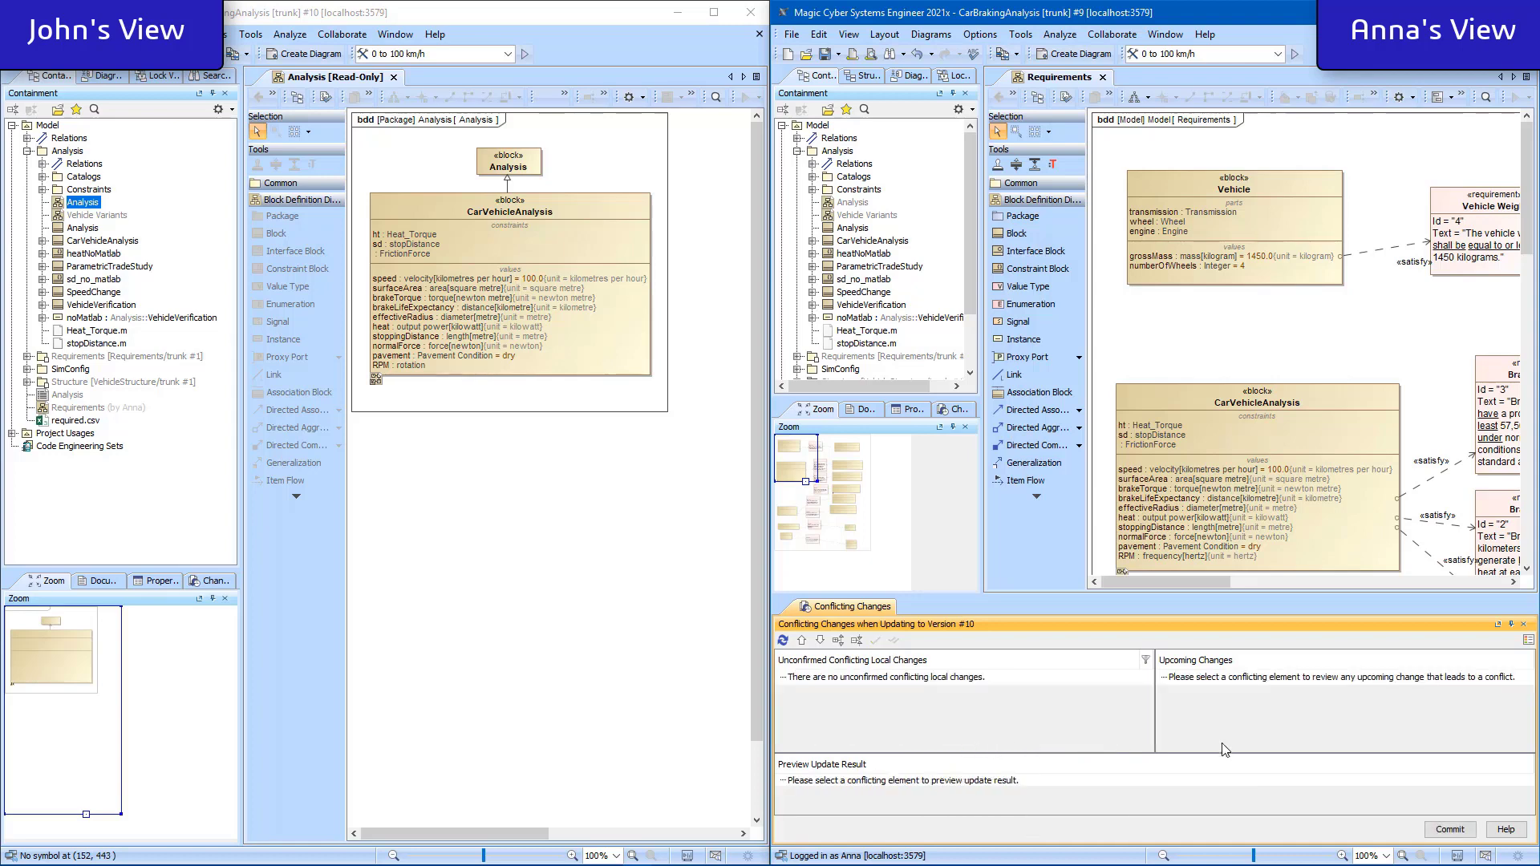
click(1436, 834)
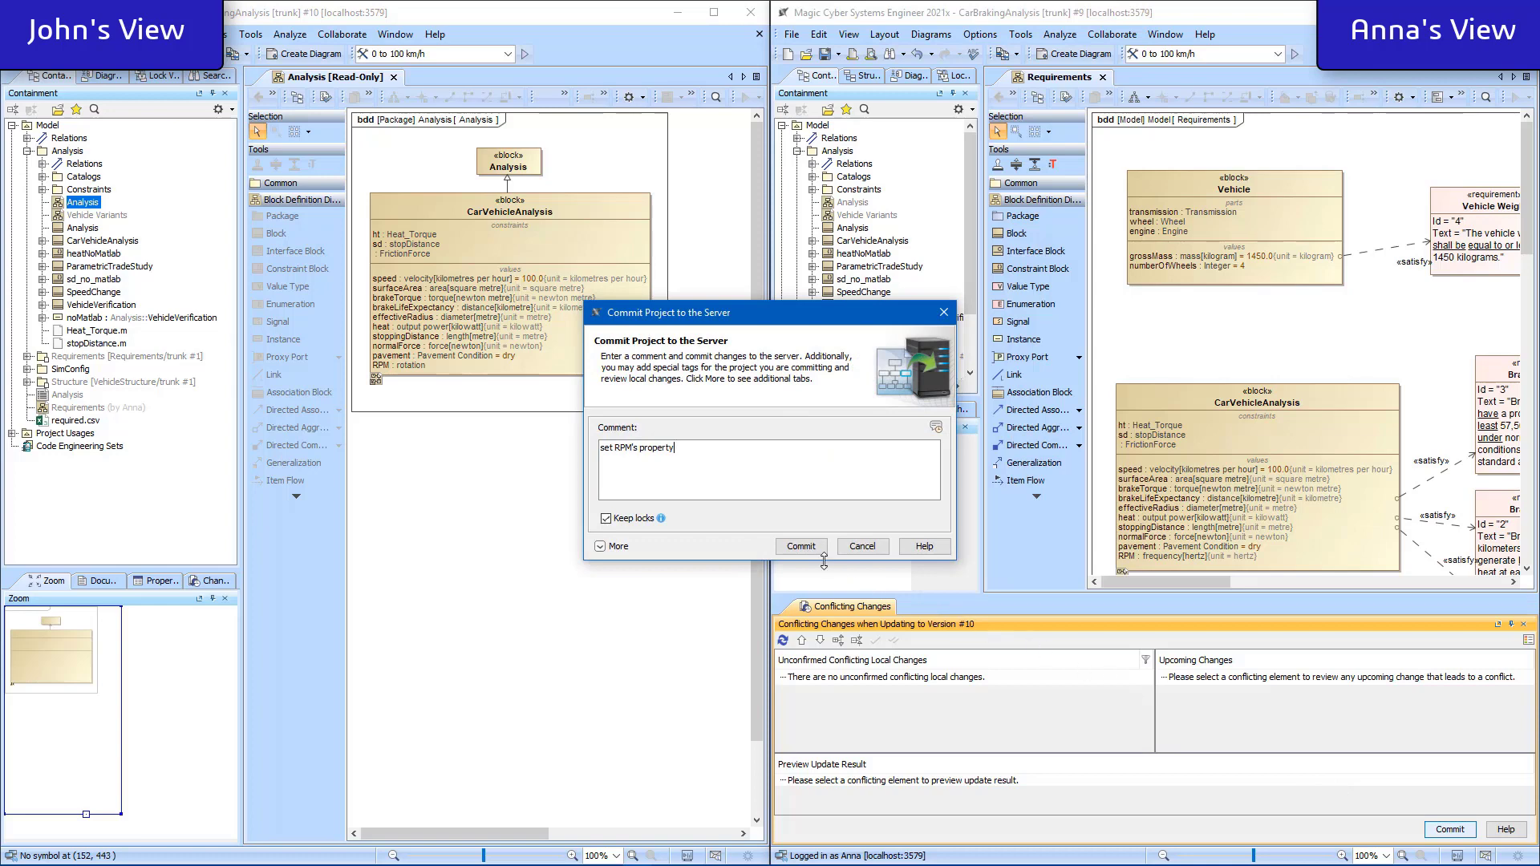
click(802, 546)
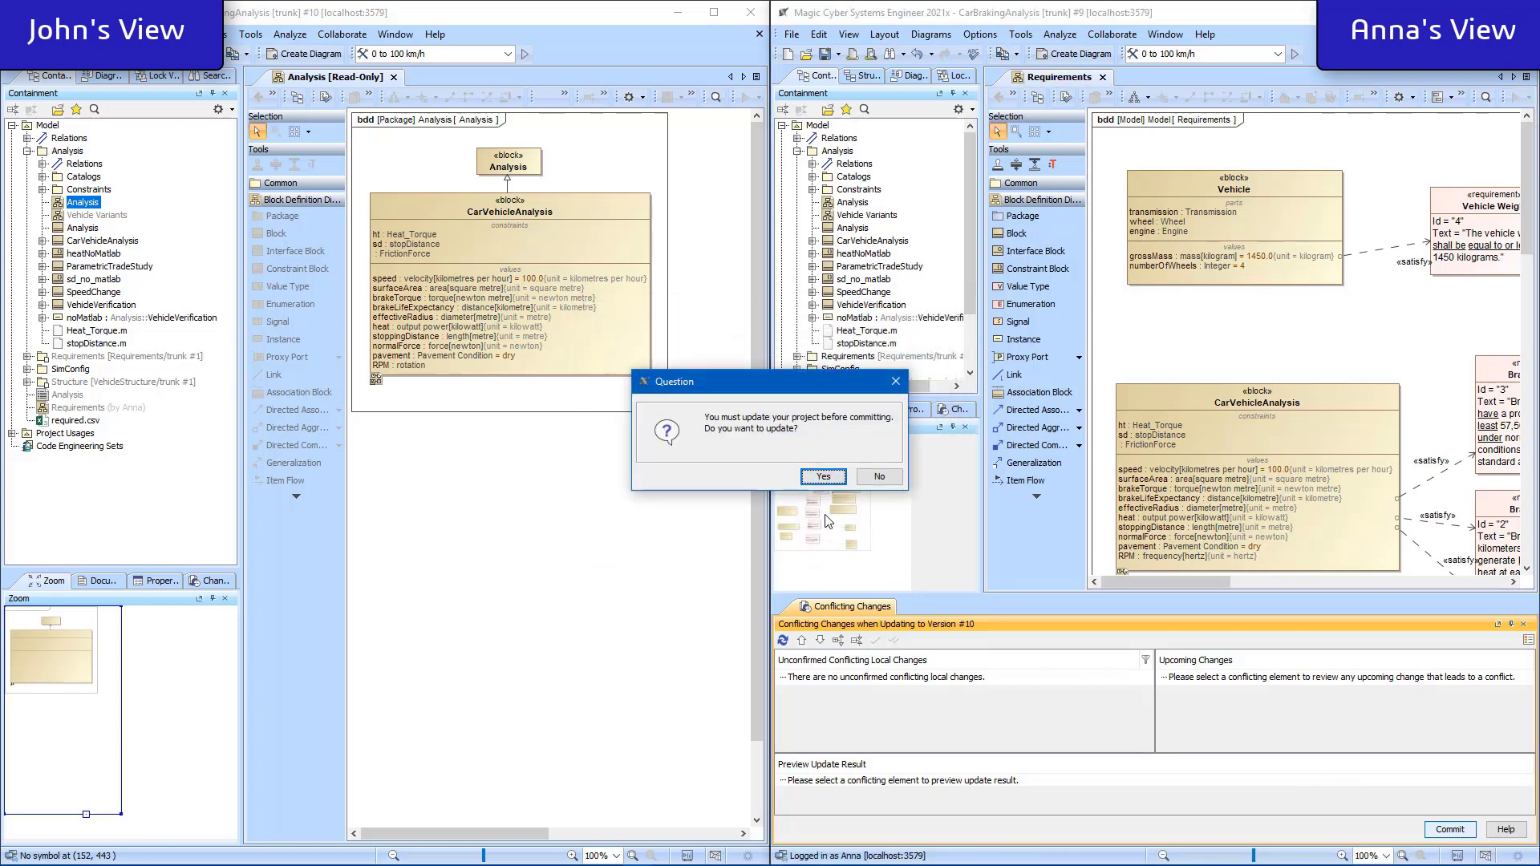
click(822, 478)
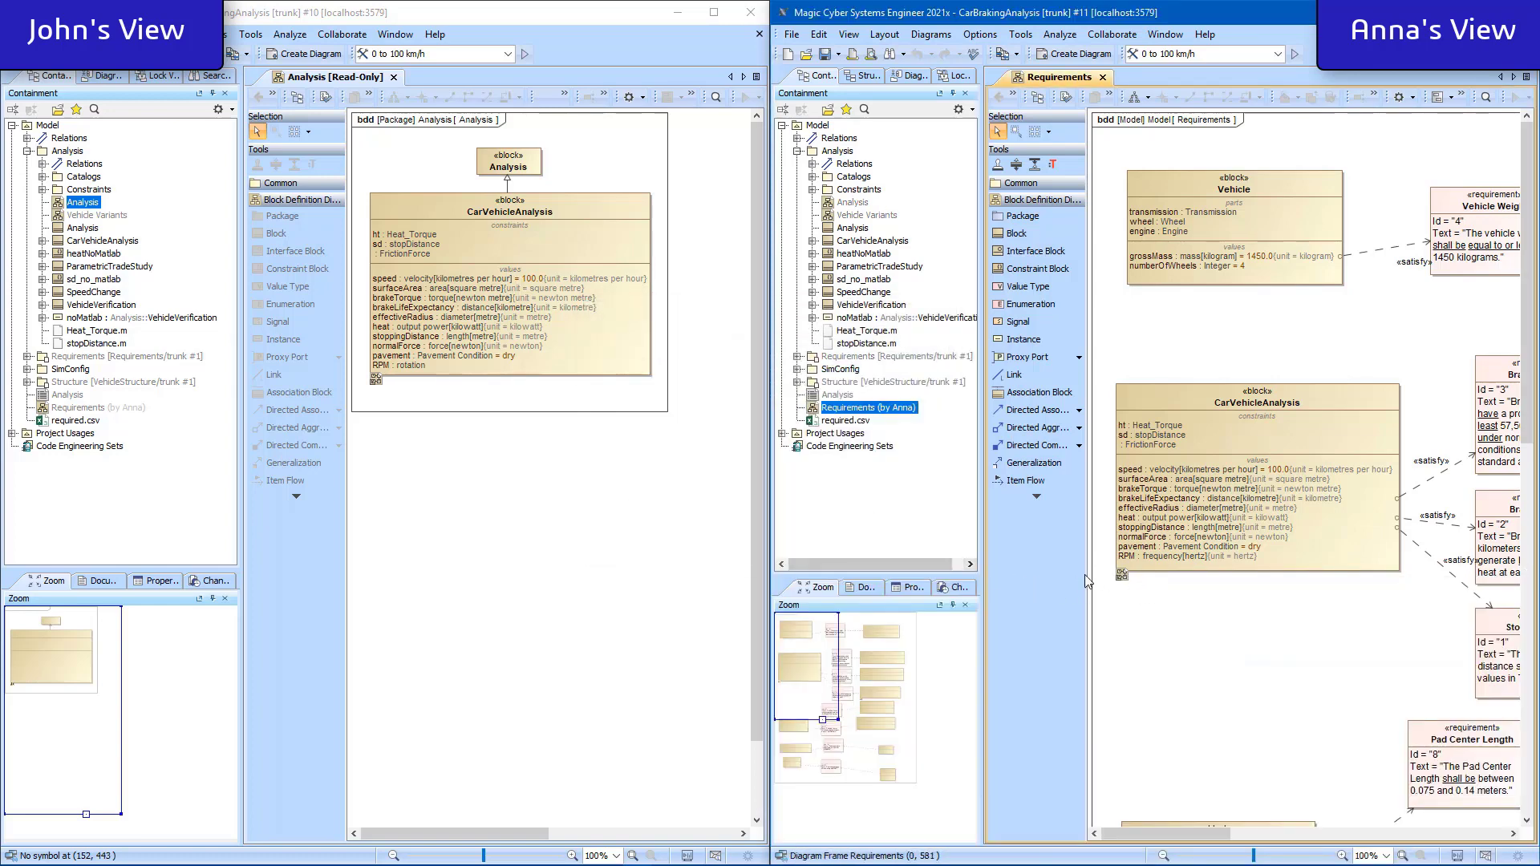